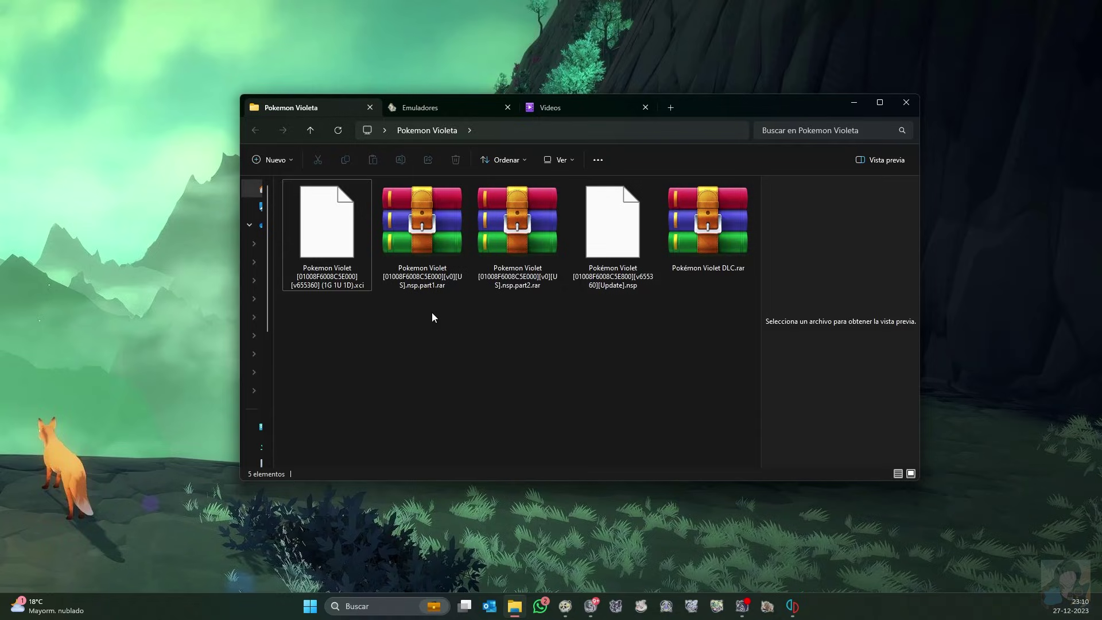
Step: Examine the Pokemon Violet download files: the XCI, the two RAR parts, the update NSP and the DLC archive
left_click_drag(432, 312, 488, 334)
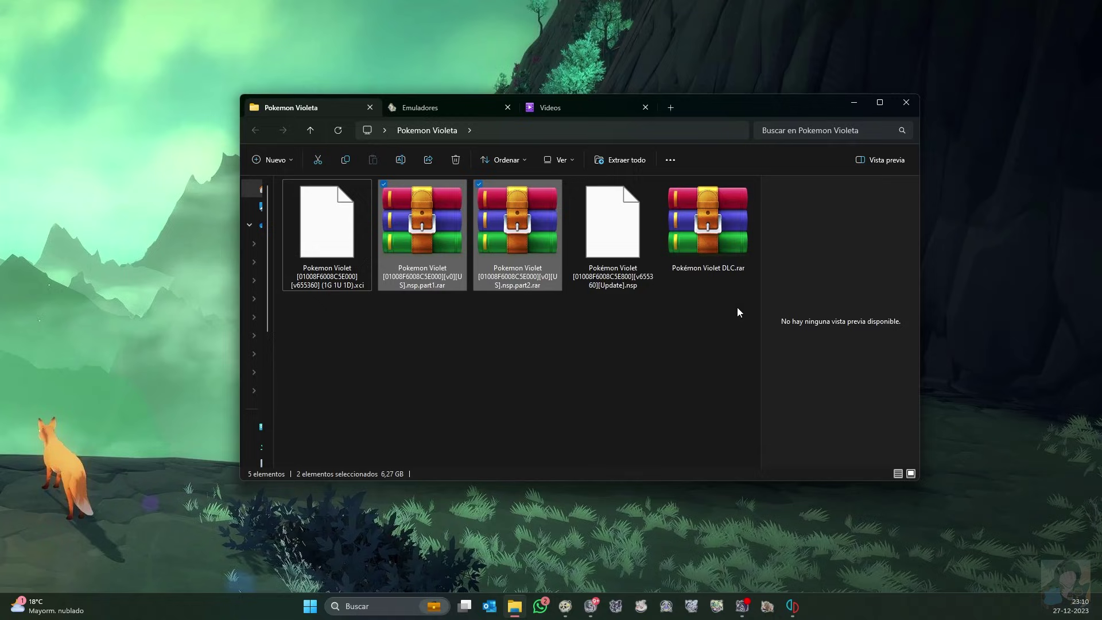
left_click(613, 230)
left_click(737, 215)
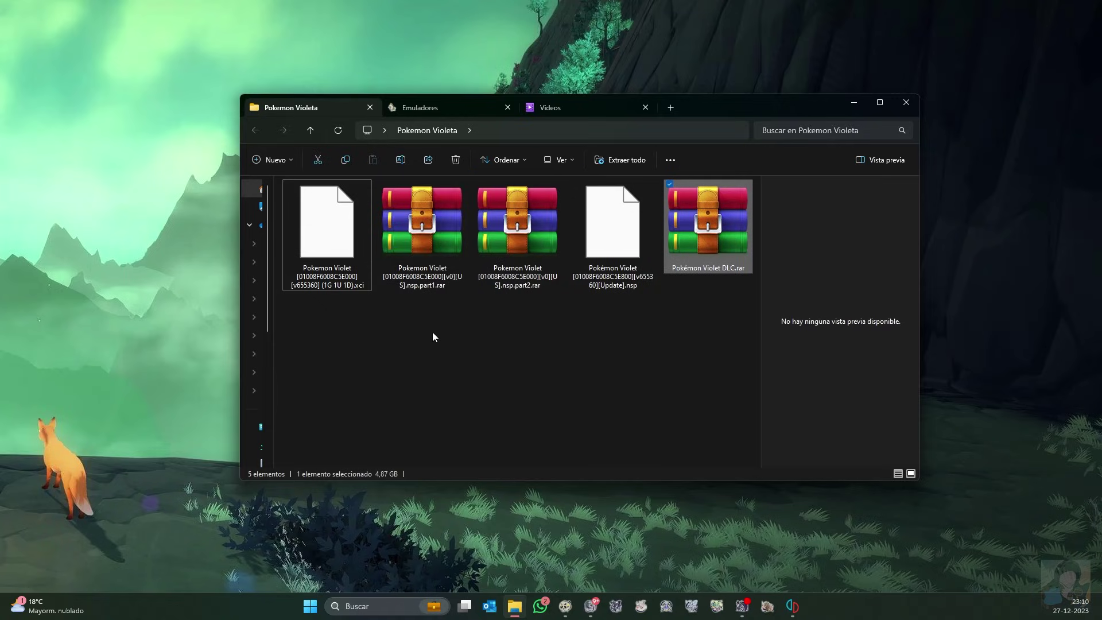
left_click_drag(346, 313, 321, 202)
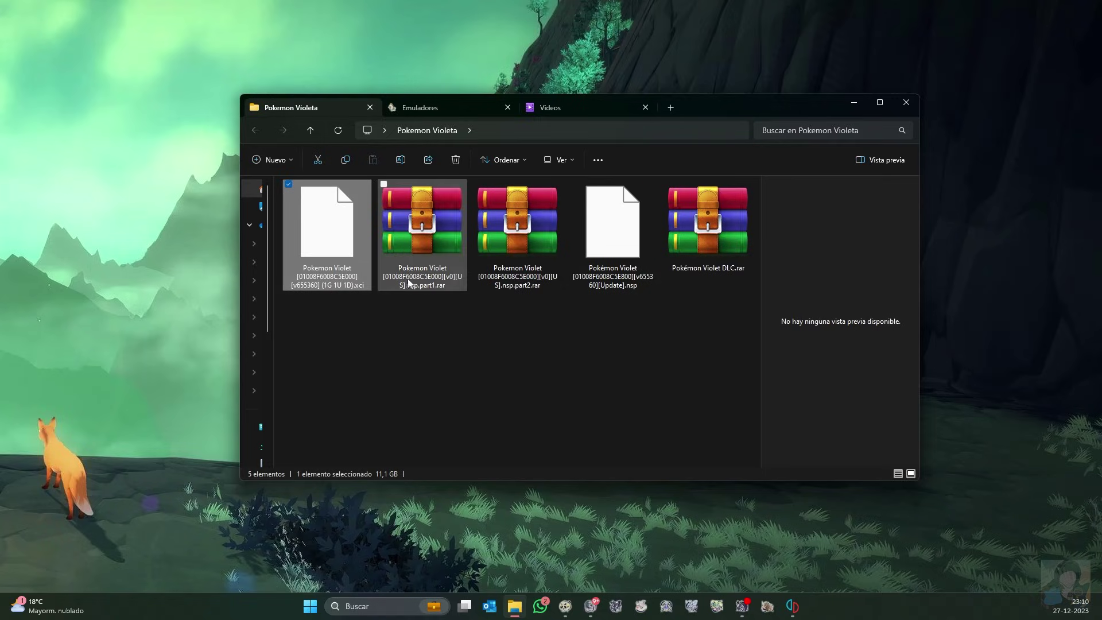
left_click_drag(379, 326, 728, 214)
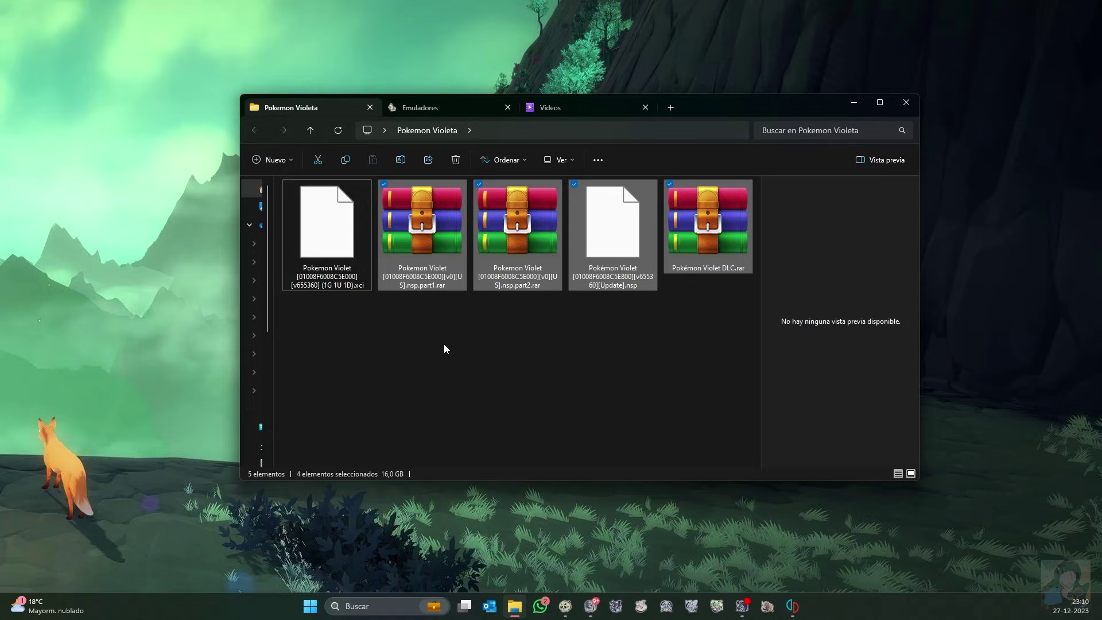
left_click_drag(428, 319, 716, 198)
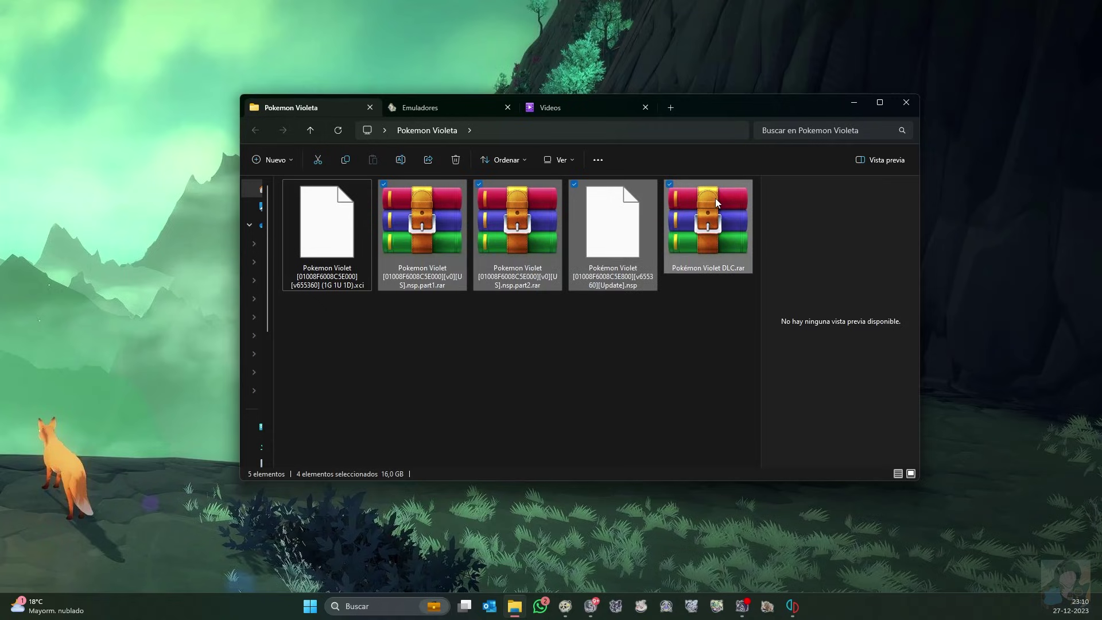
left_click_drag(414, 313, 697, 230)
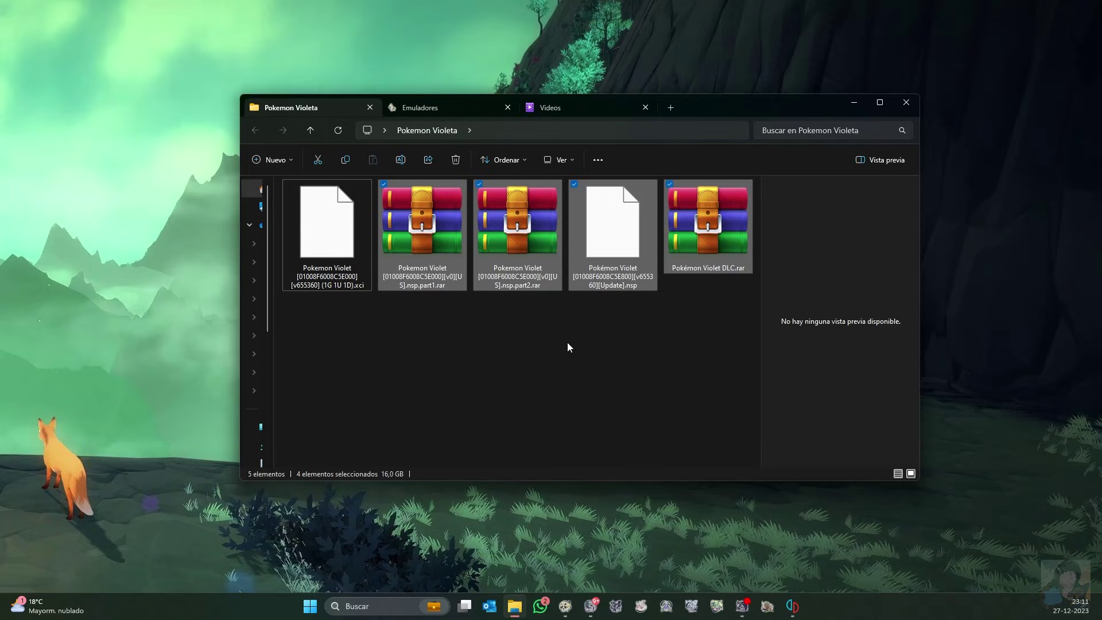
left_click(643, 325)
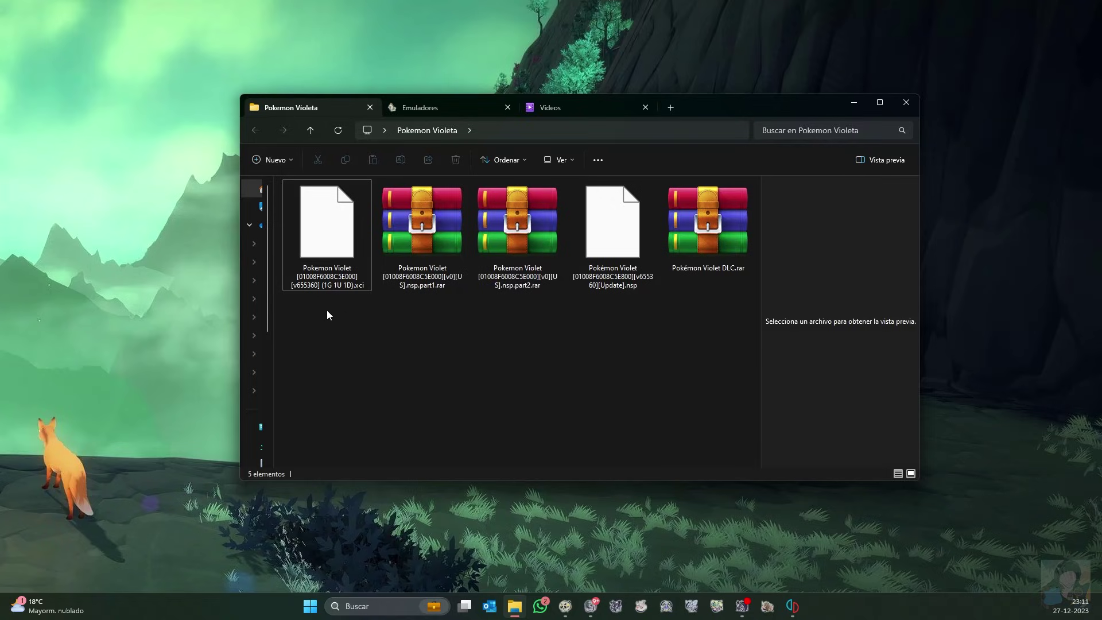
left_click(333, 238)
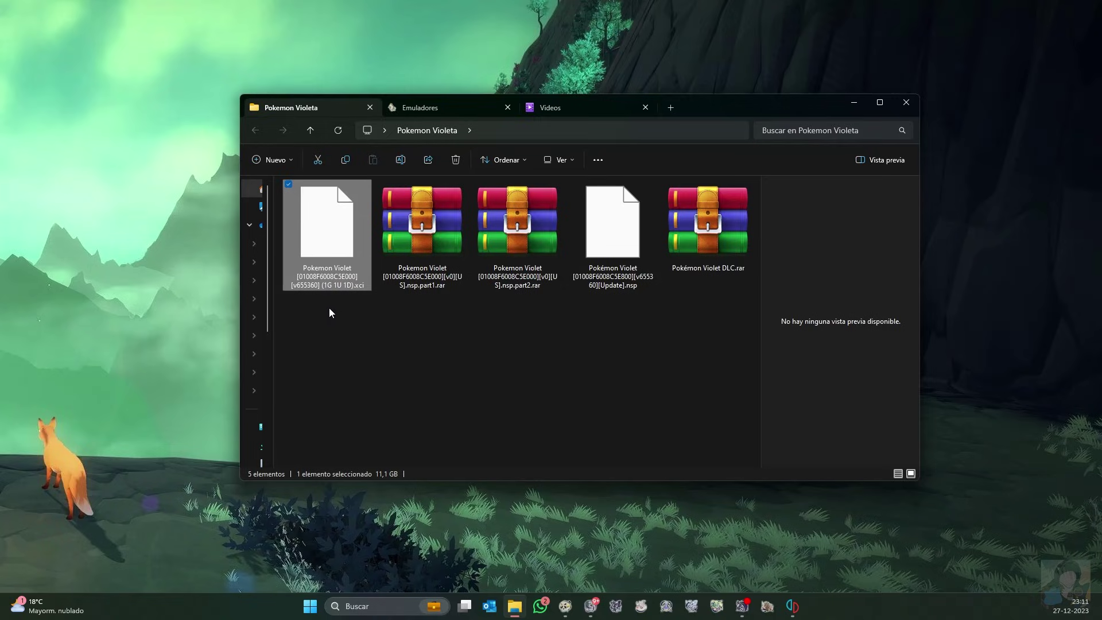
left_click_drag(330, 308, 339, 258)
left_click_drag(405, 325, 753, 195)
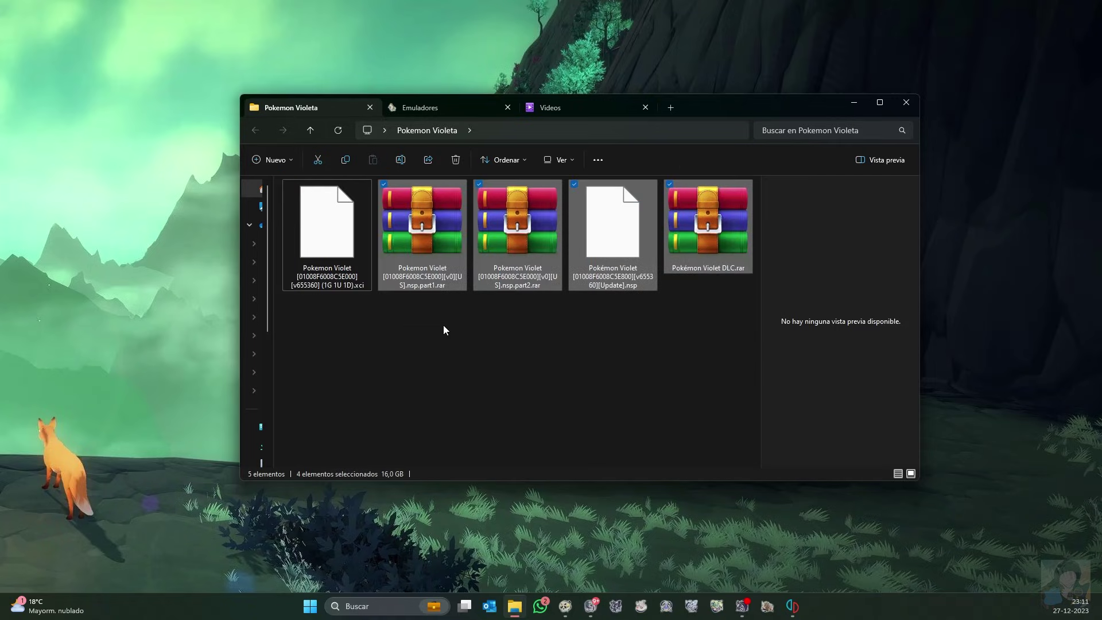
left_click_drag(426, 295, 519, 202)
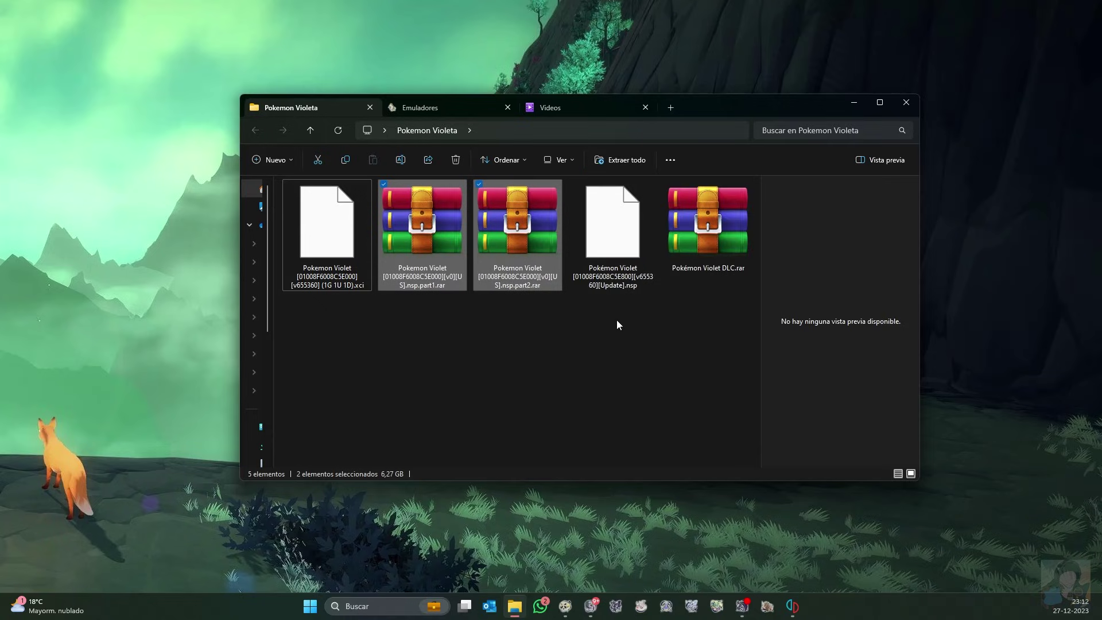
left_click_drag(614, 317, 622, 216)
left_click_drag(693, 318, 700, 271)
left_click_drag(698, 310, 597, 206)
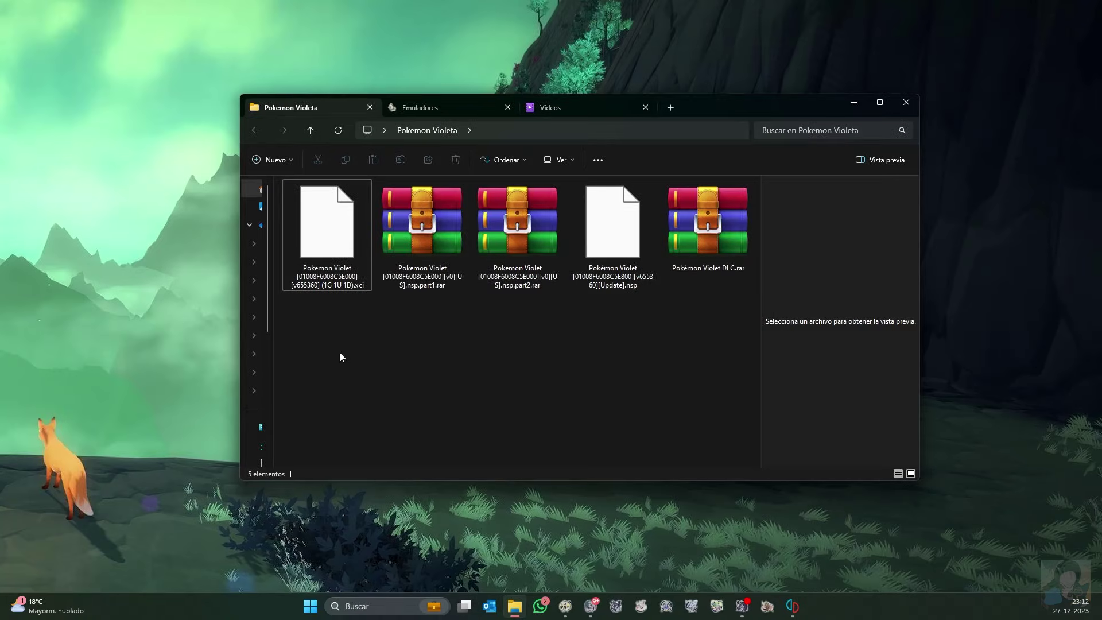
left_click(332, 277)
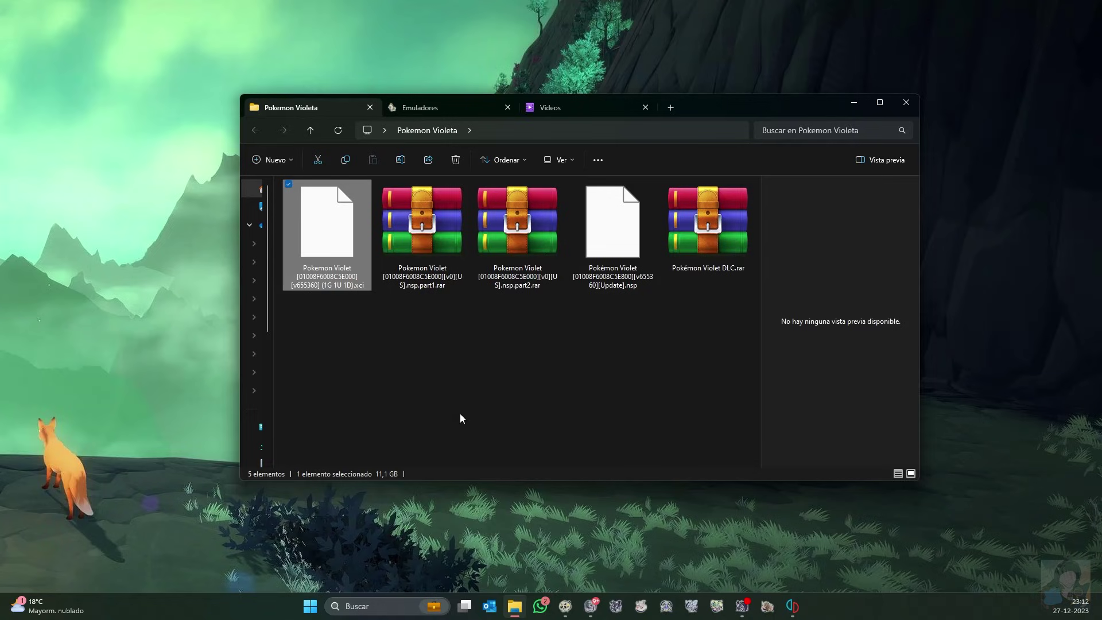
left_click_drag(457, 362, 672, 241)
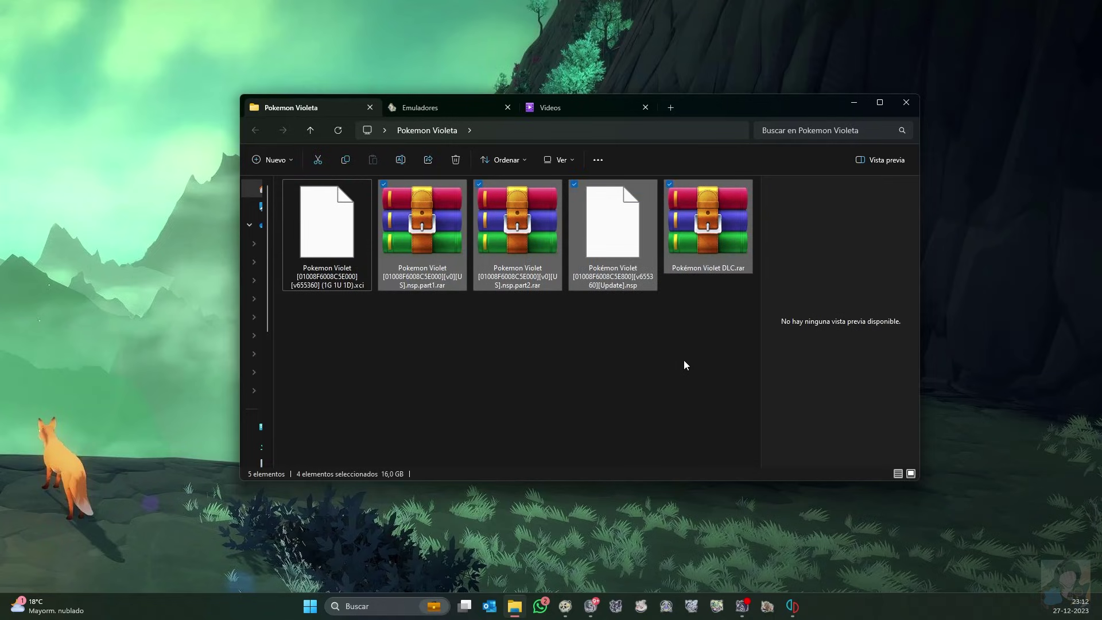
Step: Check the game directory path in yuzu and create a folder named "Pokemon Violeta" in the SWITCH games folder
key("alt+Tab")
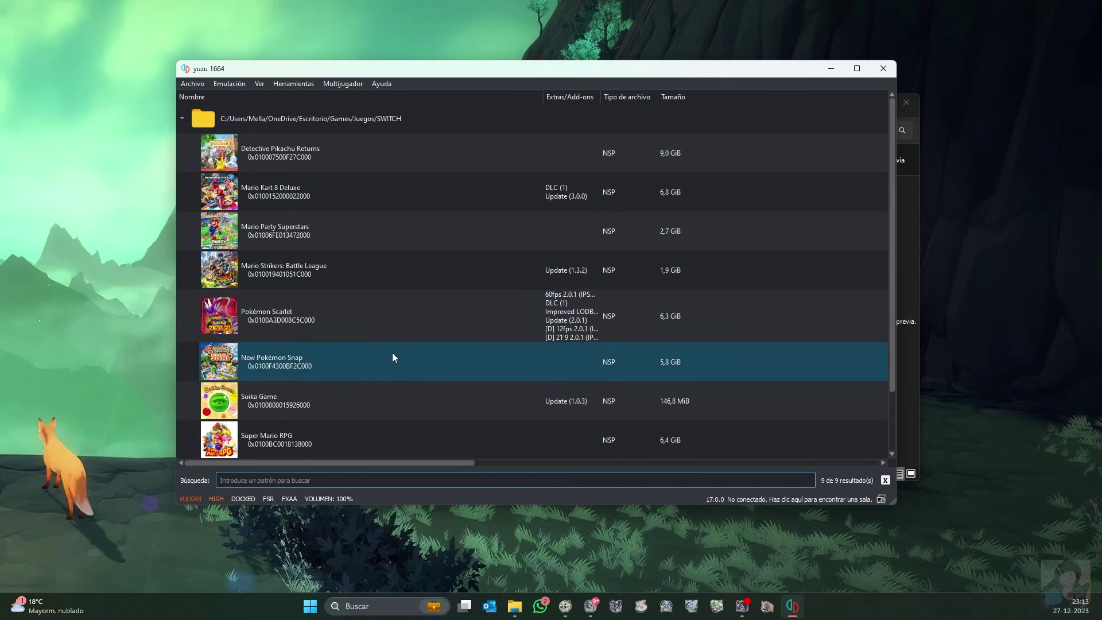
left_click(831, 68)
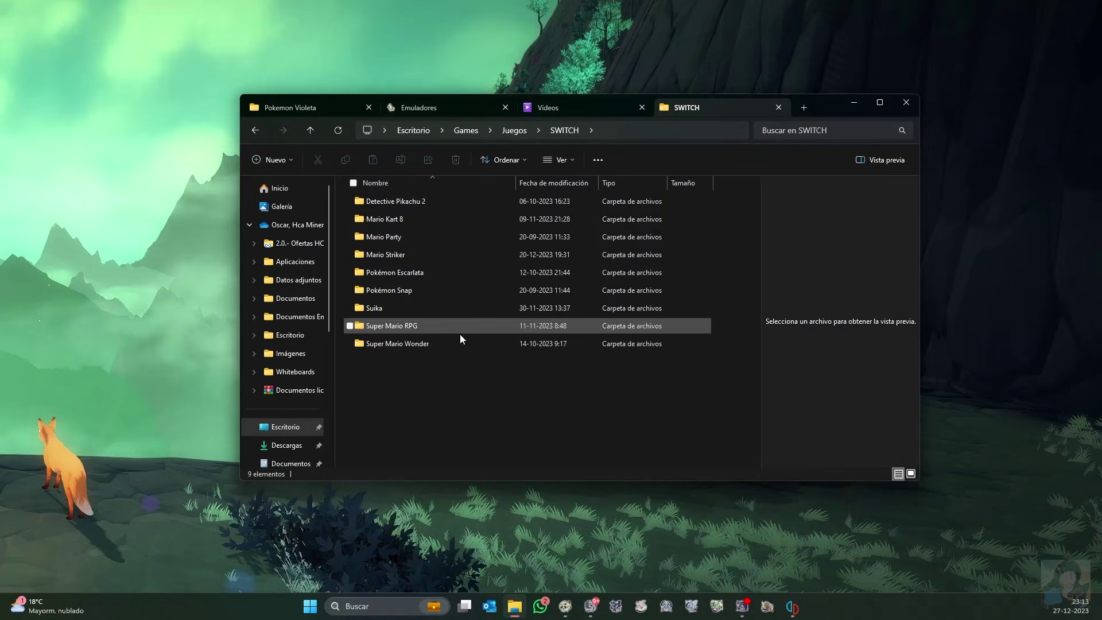
right_click(371, 388)
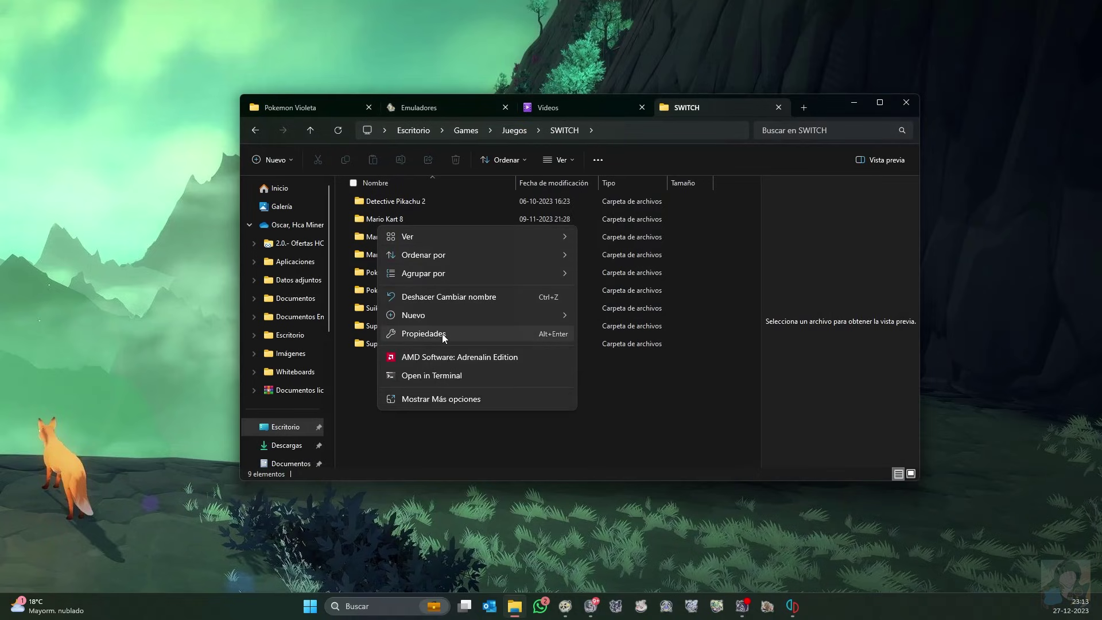
mouse_move(464, 235)
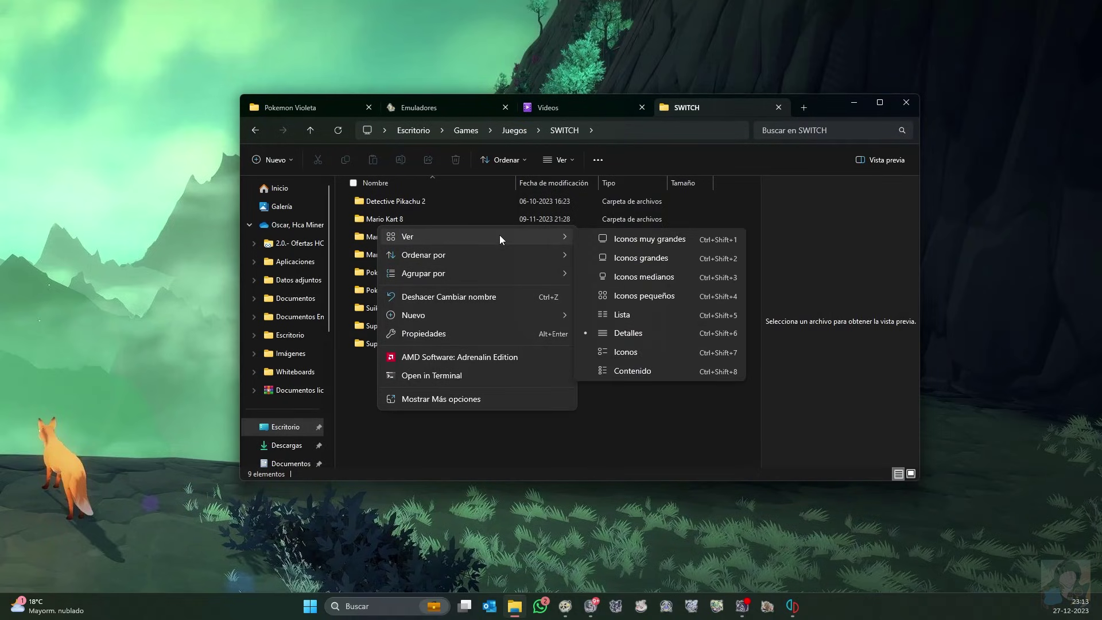
mouse_move(483, 319)
left_click(644, 320)
type("Pokemon V")
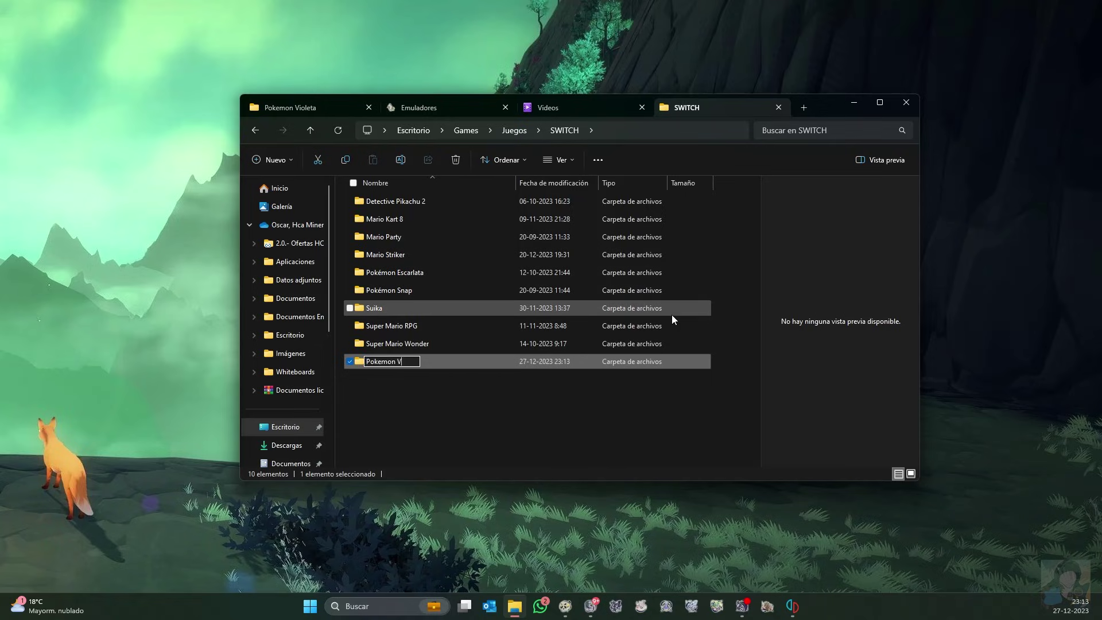
type("ioletqa")
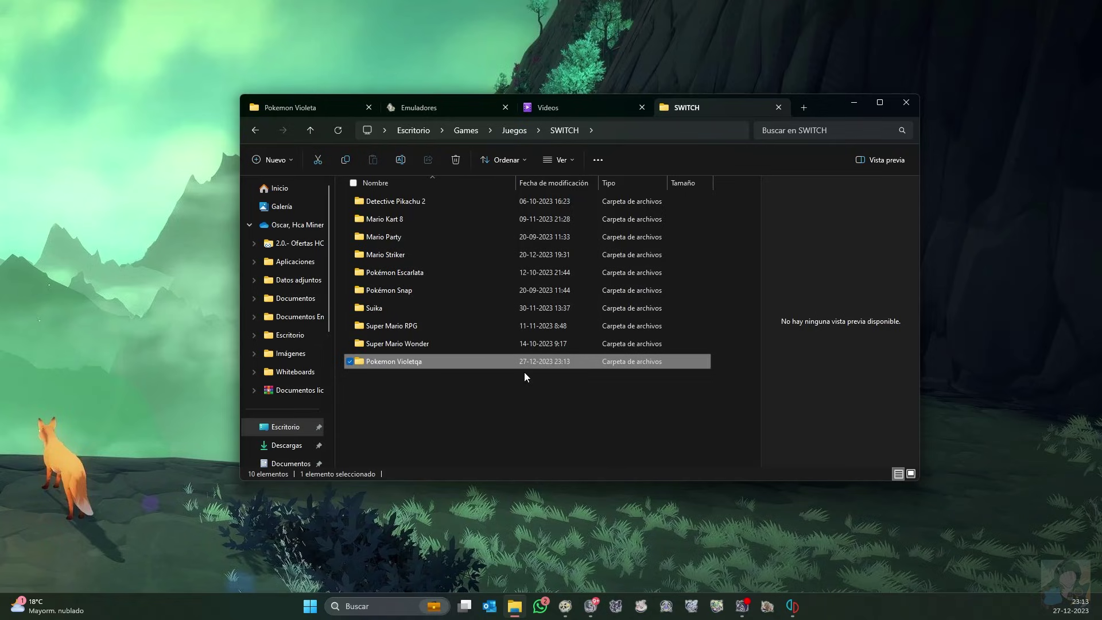
key("F2")
type("Pokemon Violeta")
key("Return")
Step: Copy the Pokemon Violet XCI file from the download folder into the new Pokemon Violeta folder inside SWITCH
double_click(399, 362)
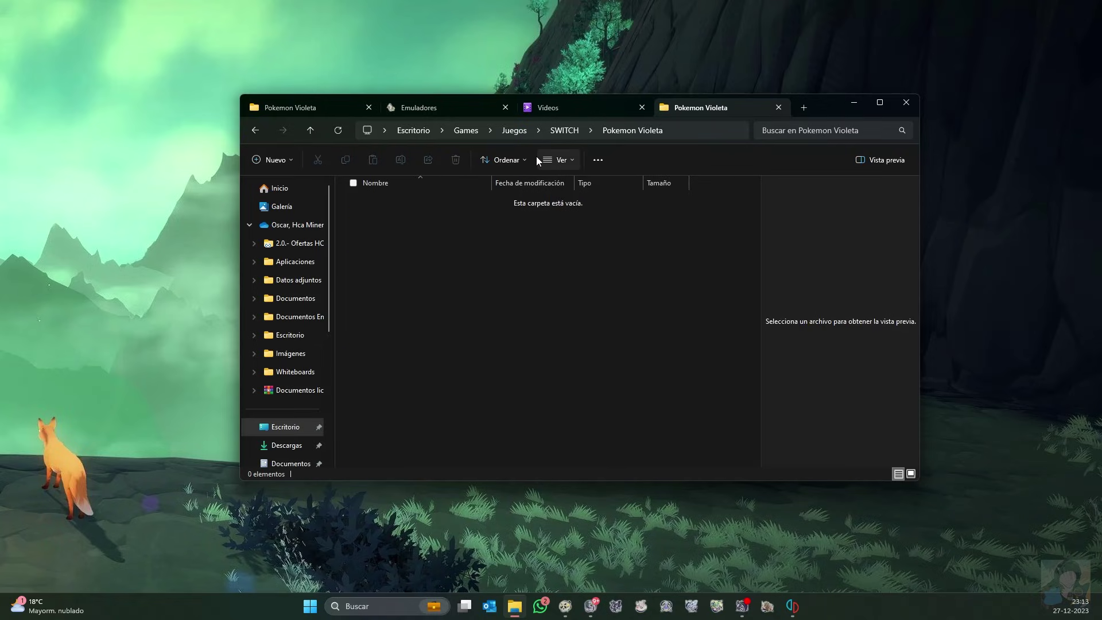
left_click(298, 108)
right_click(324, 235)
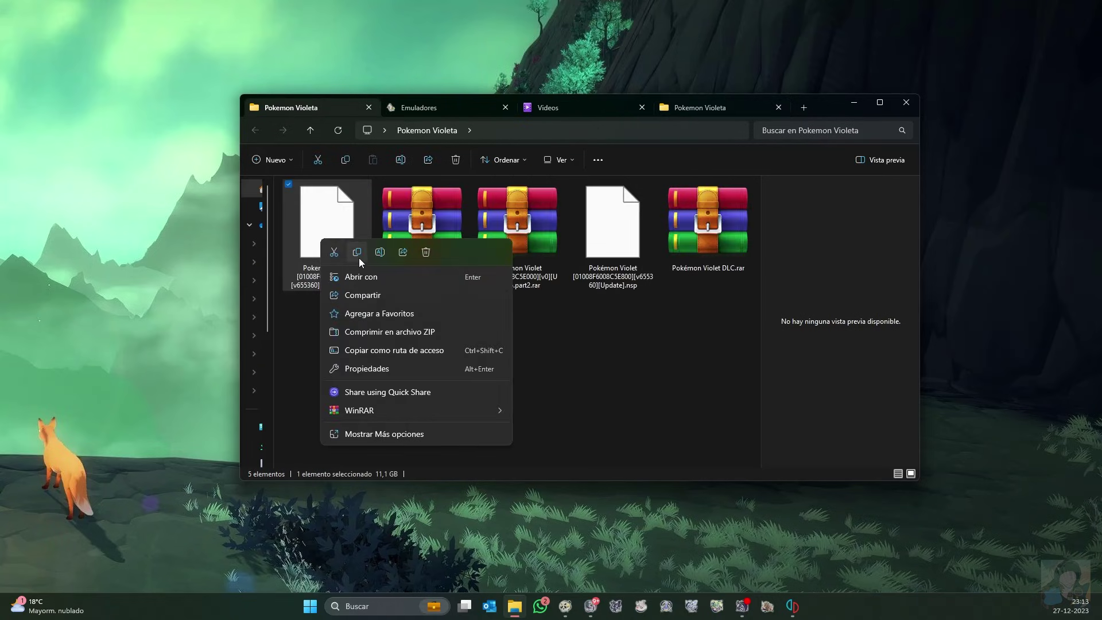
left_click(360, 257)
left_click(701, 108)
right_click(445, 241)
left_click(455, 256)
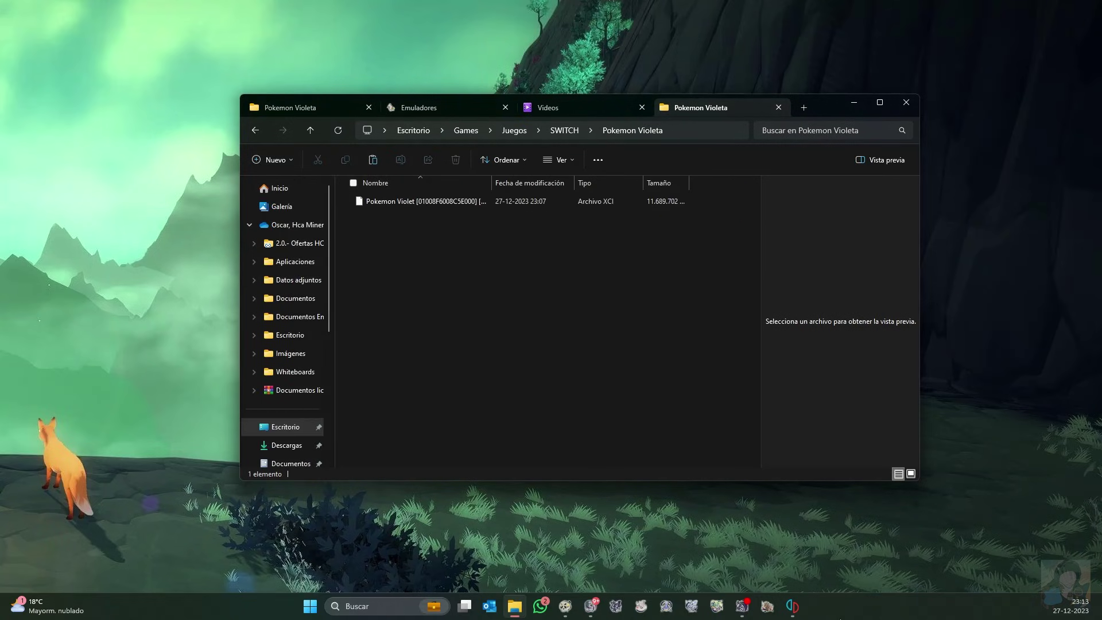
Step: Switch to yuzu and check the Pokémon Violet entry and its add-ons in the game list
left_click(793, 607)
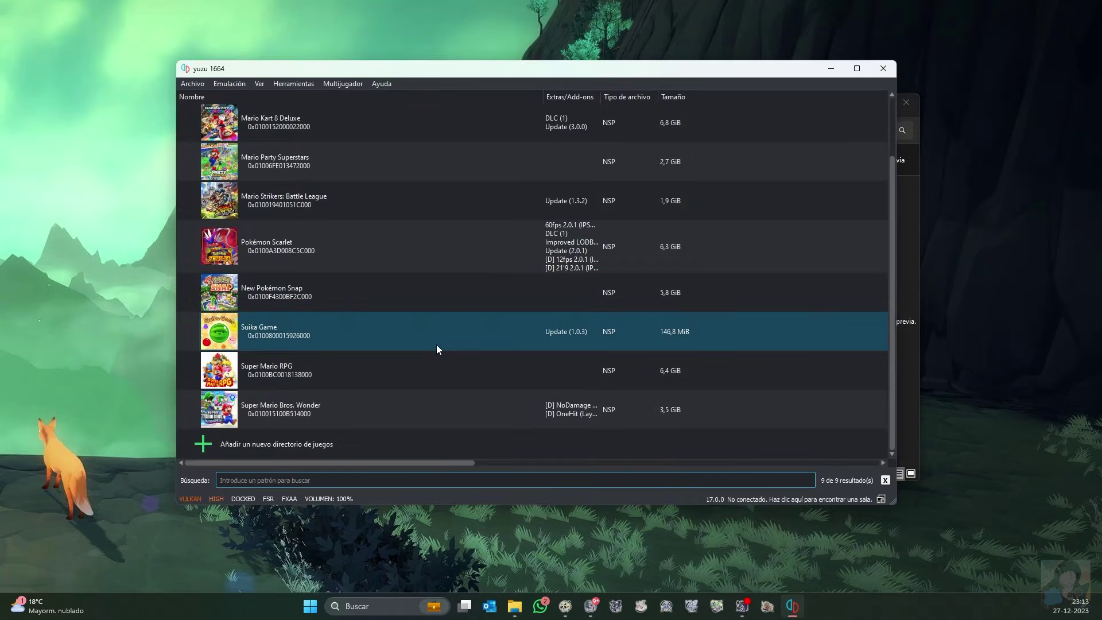
key("alt+Tab")
key("alt+Tab")
scroll(261, 351, "up", 2)
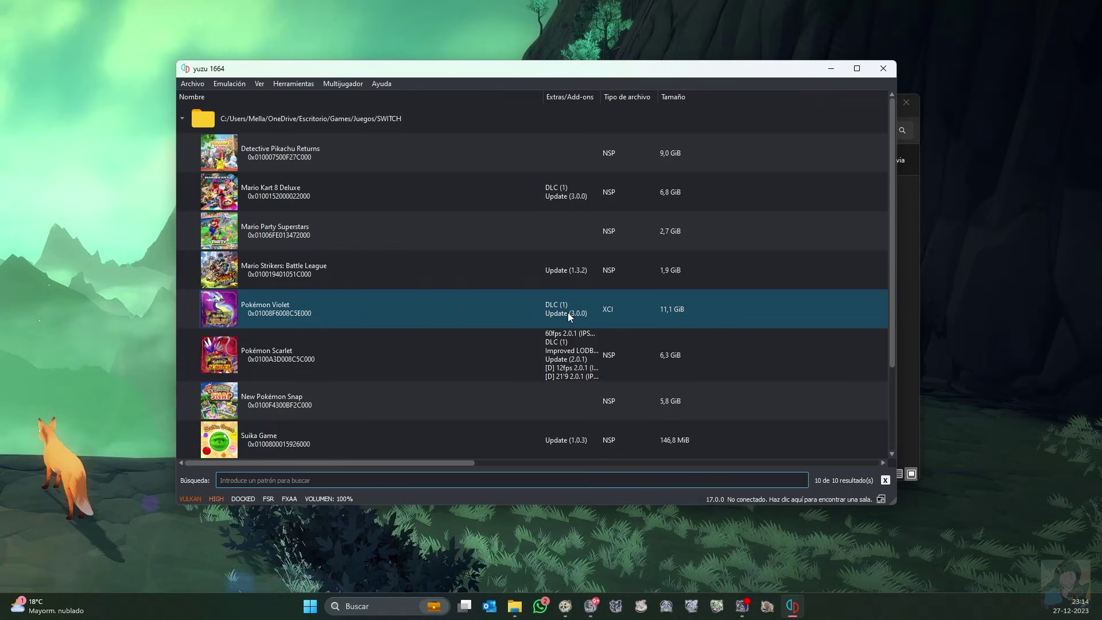
right_click(342, 315)
left_click(414, 524)
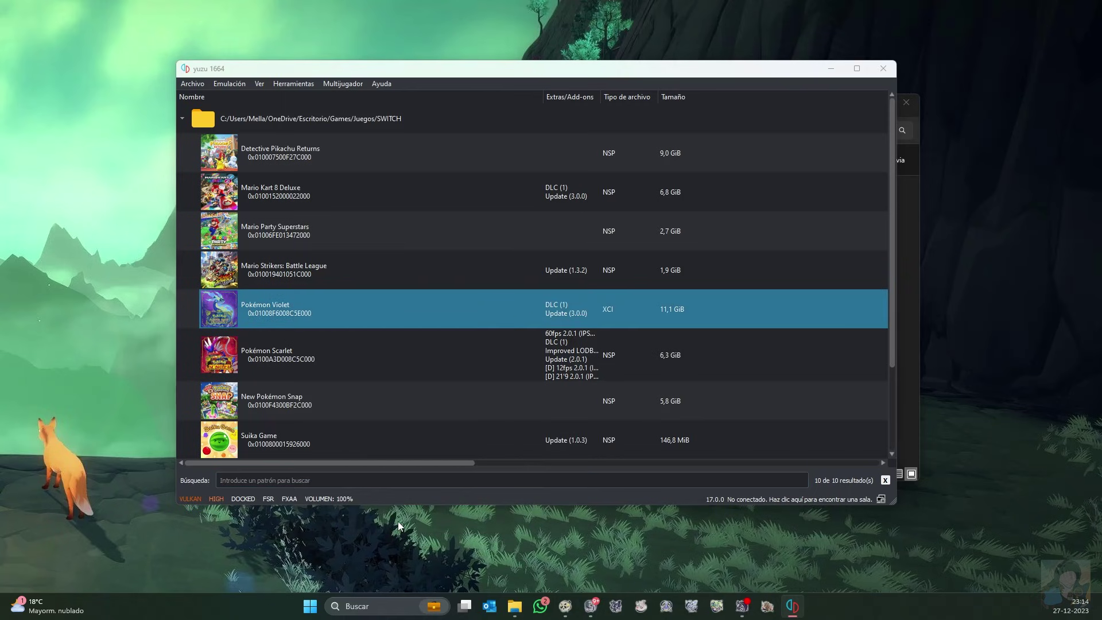
left_click(486, 176)
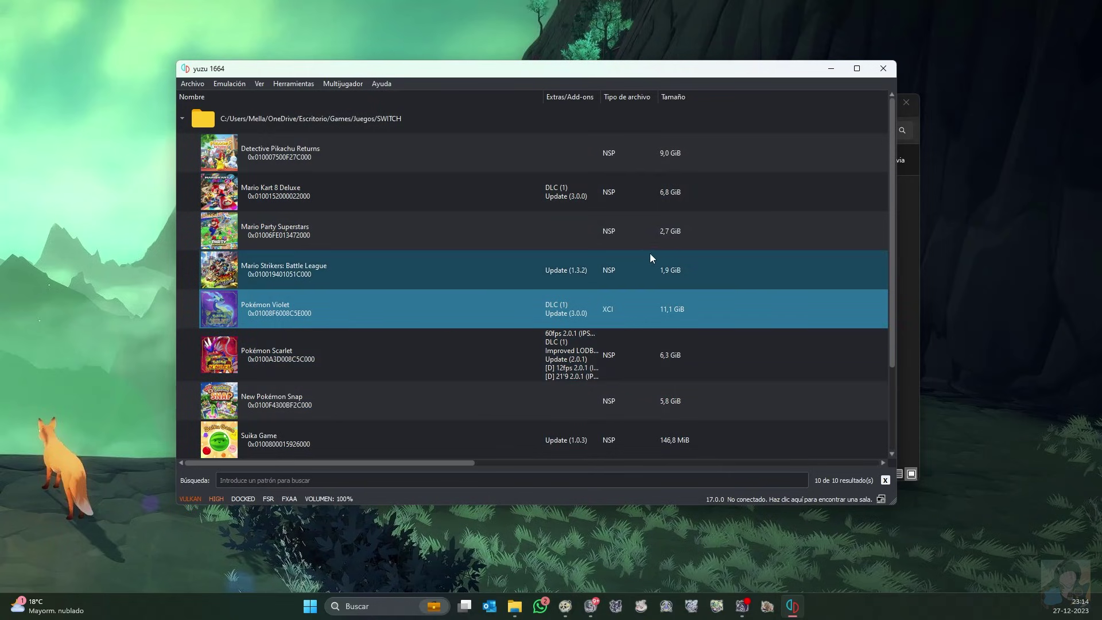
right_click(327, 310)
left_click(391, 307)
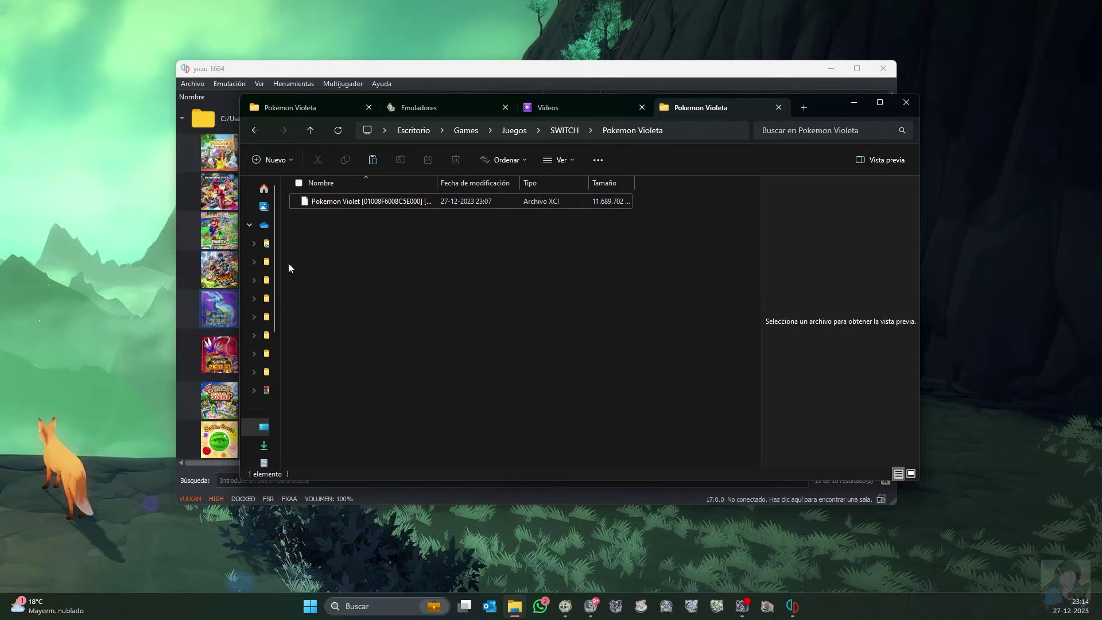
Step: Close yuzu and delete the Pokemon Violet XCI file from the Pokemon Violeta folder inside SWITCH
left_click(884, 69)
left_click_drag(364, 293, 321, 195)
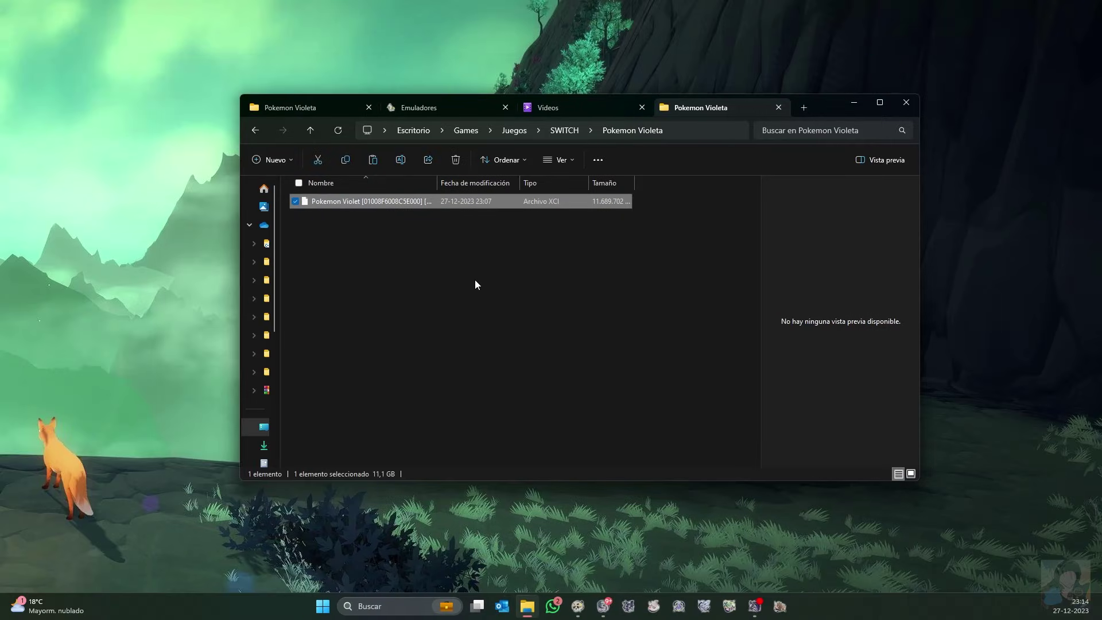
key("Delete")
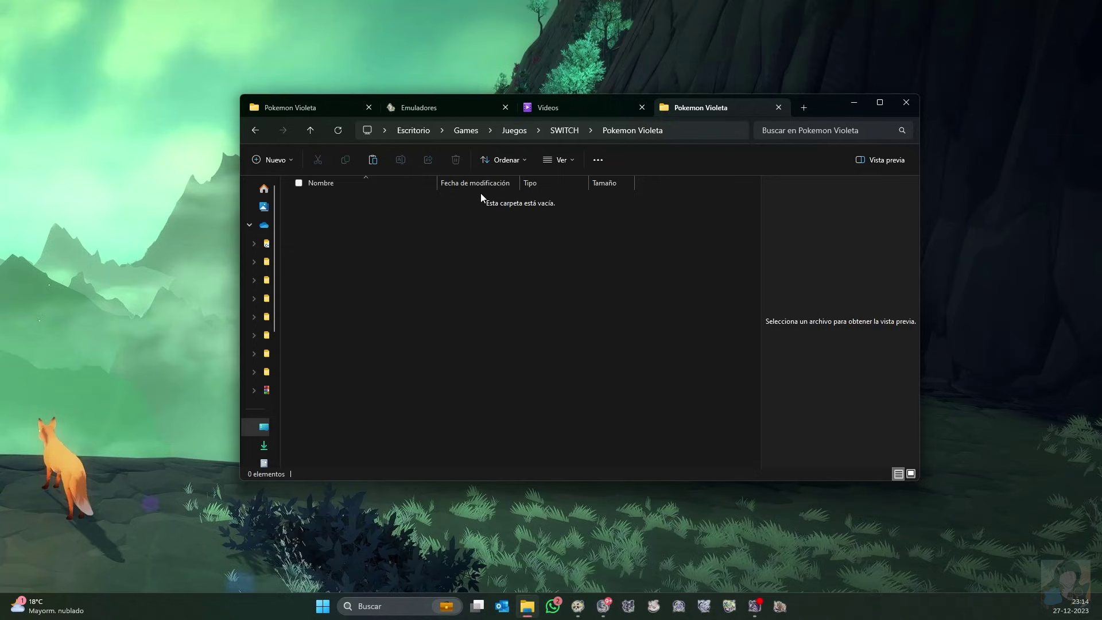
Step: Return to the download folder and review the two RAR parts of the base game
left_click(294, 110)
left_click_drag(407, 306, 718, 401)
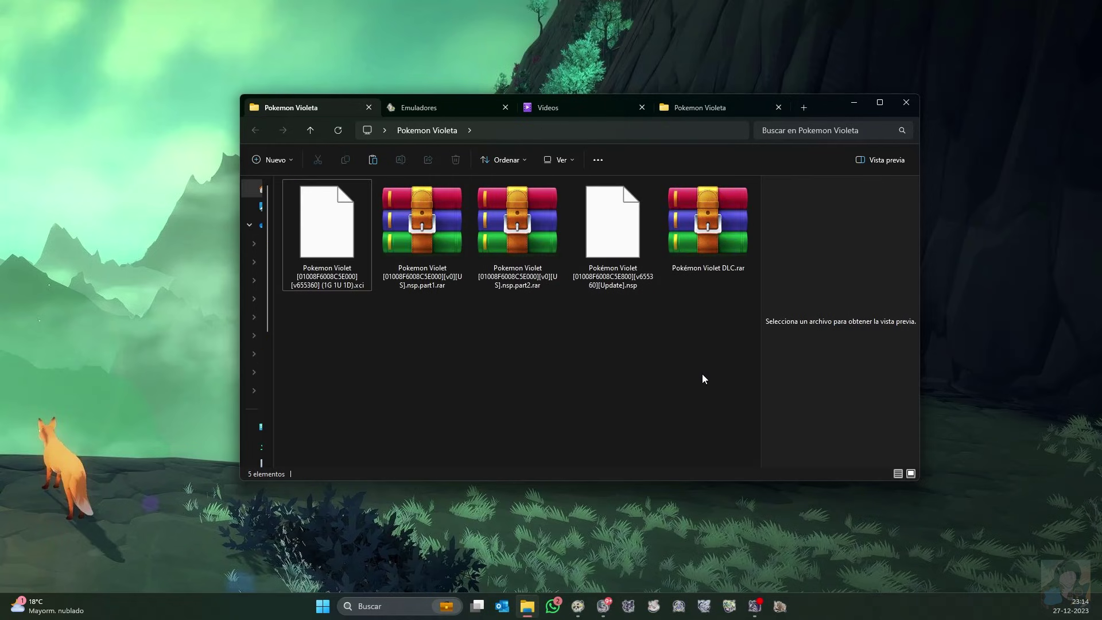
left_click_drag(416, 310, 539, 185)
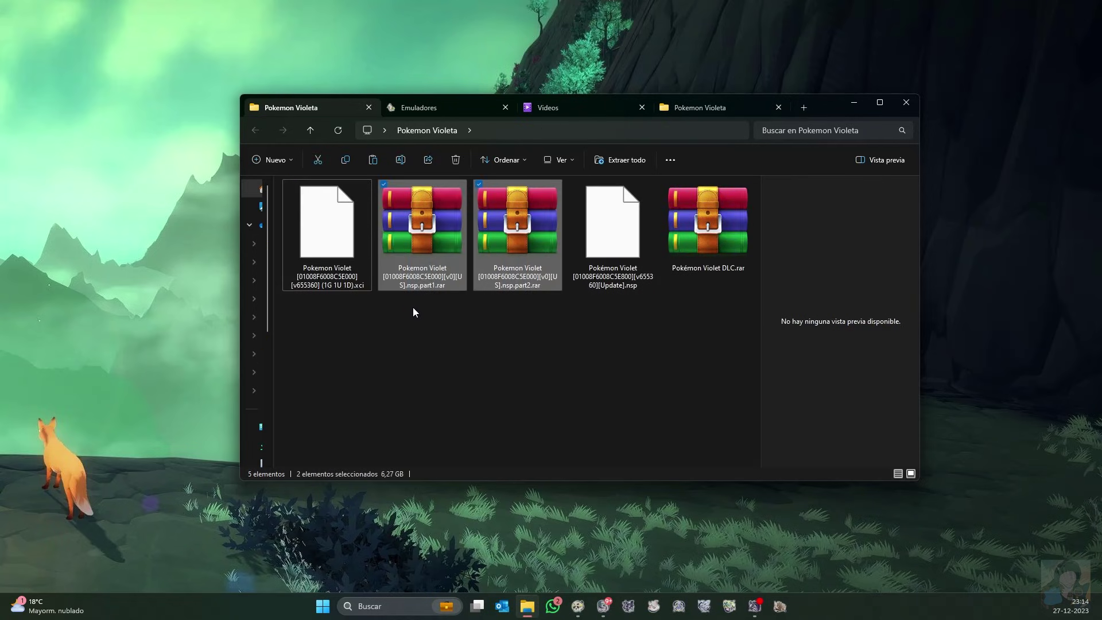
left_click_drag(414, 308, 539, 185)
left_click(478, 357)
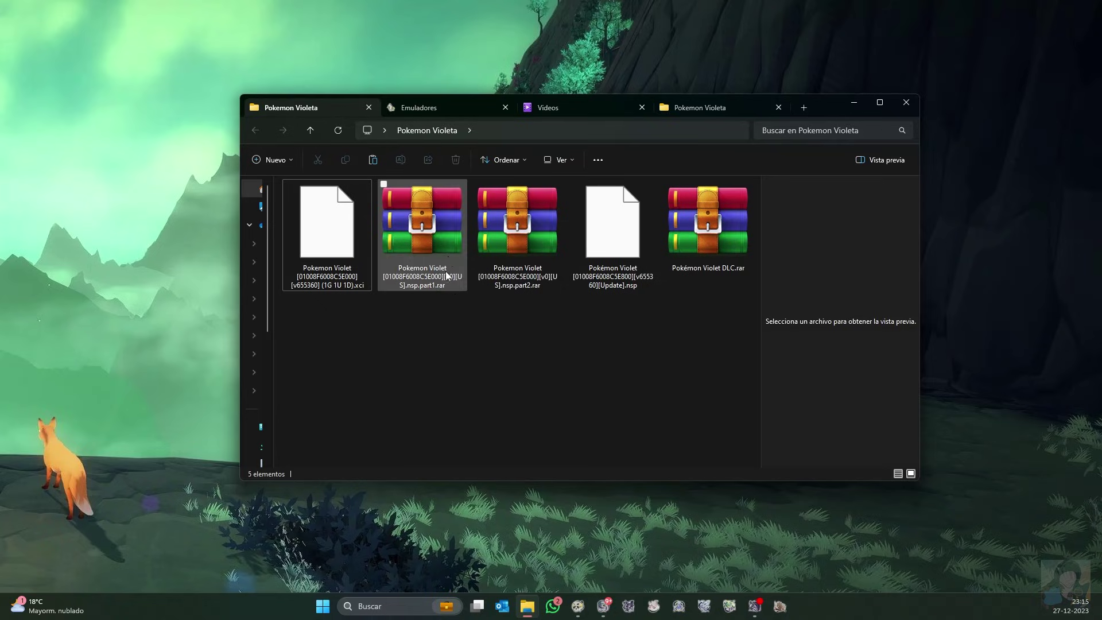
left_click_drag(376, 313, 551, 179)
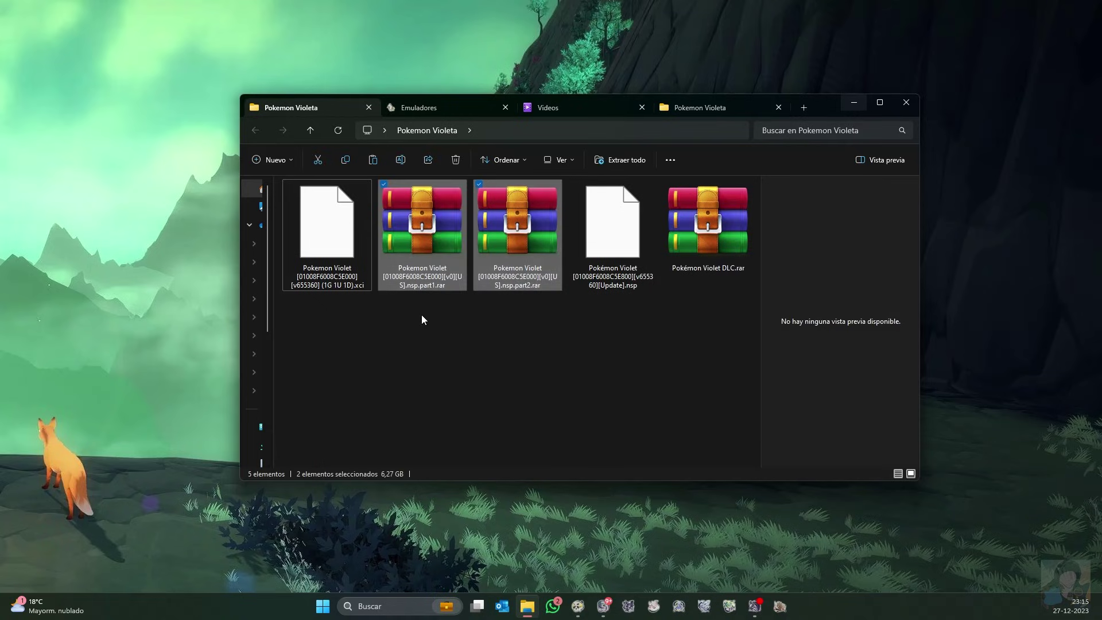
left_click_drag(422, 315, 546, 181)
Step: Inspect the contents of the base game's part1 RAR archive, close it, and open the part2 archive
double_click(442, 235)
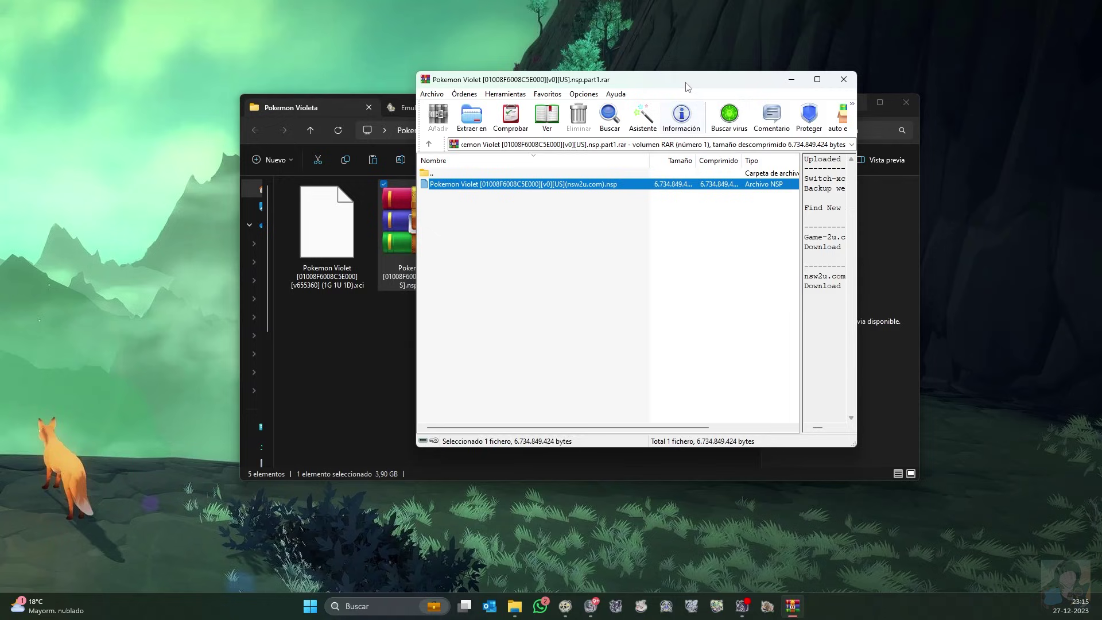
left_click(845, 79)
double_click(509, 246)
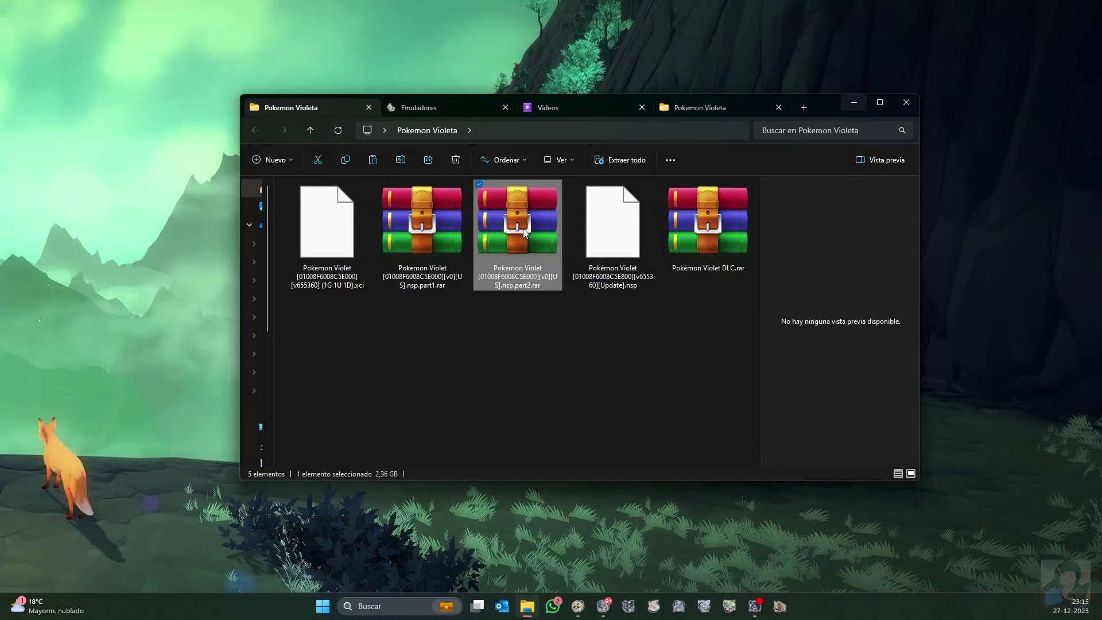
Step: Check the NSP file inside the base game's part2 archive, close it, and review the two RAR parts in the folder
left_click(464, 196)
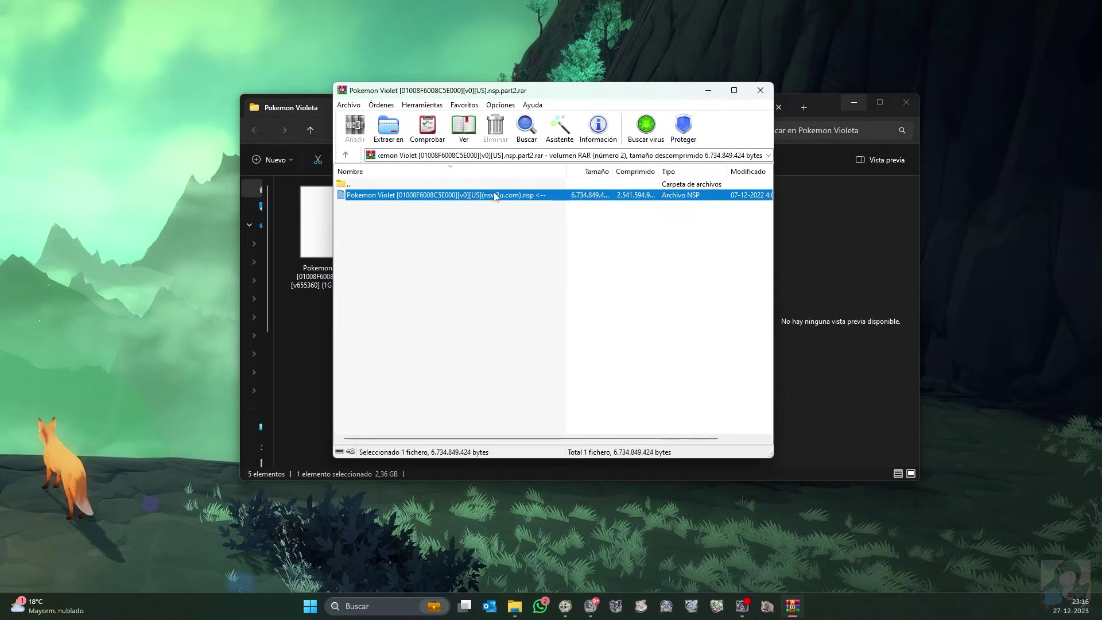
left_click(760, 90)
left_click(462, 247)
left_click(491, 245)
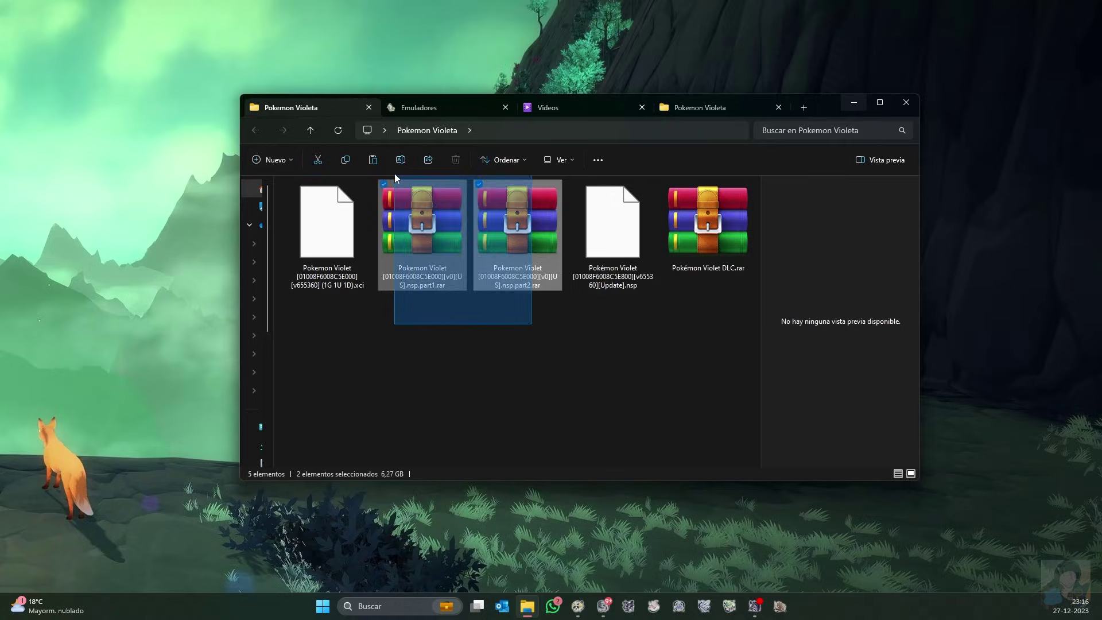
left_click_drag(395, 174, 460, 292)
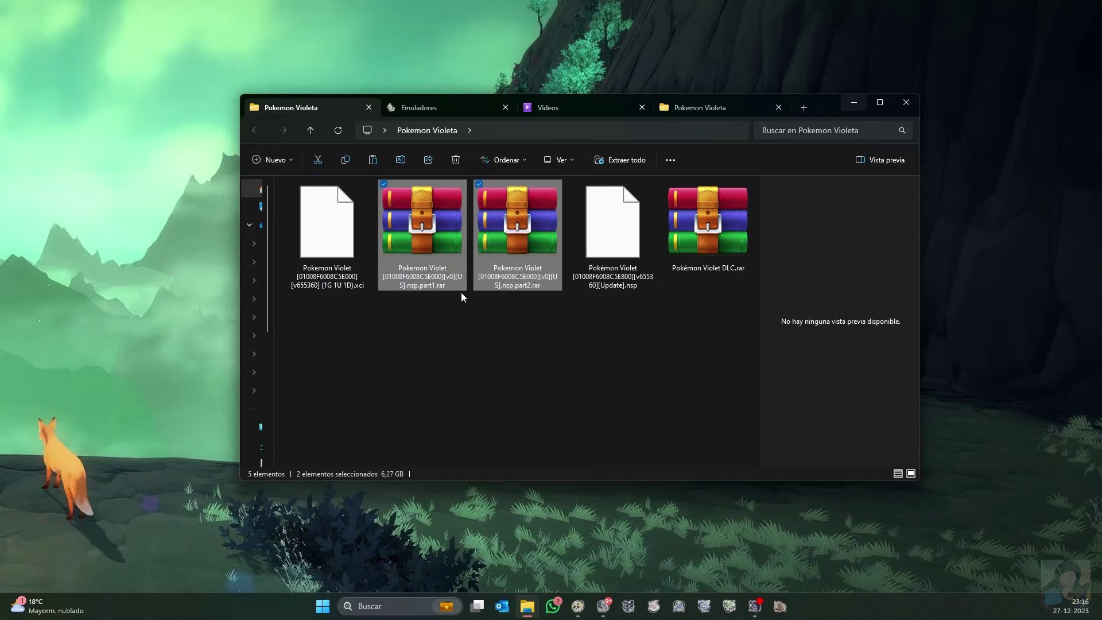
left_click(485, 260, "ctrl")
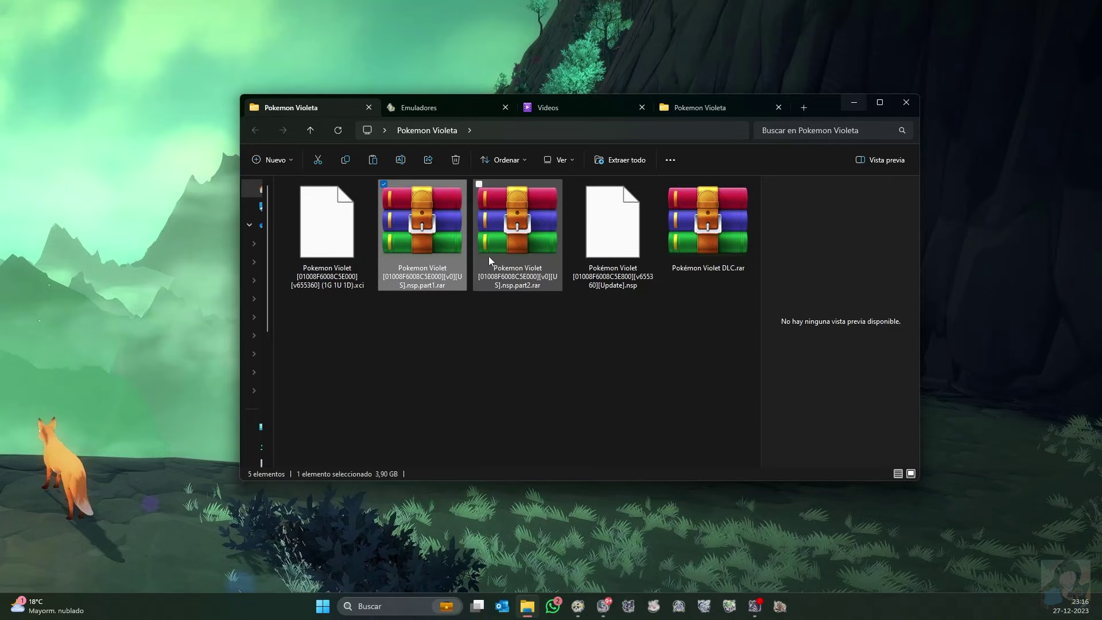
Step: Extract the base game NSP from the part1 RAR archive into the Pokemon Violeta download folder
double_click(423, 233)
left_click_drag(575, 106, 765, 50)
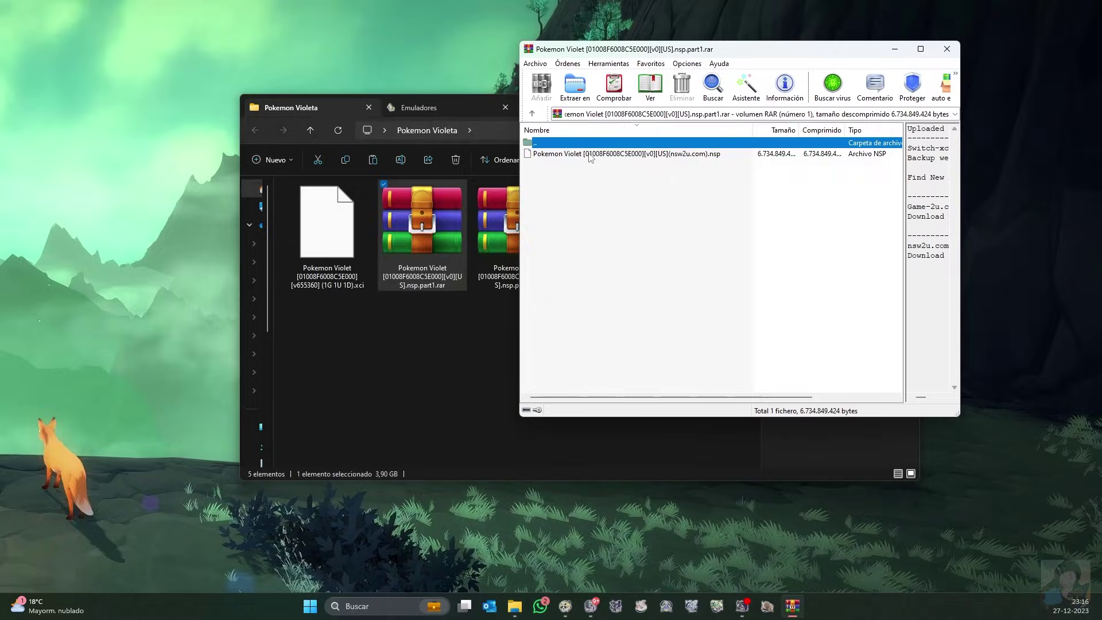
left_click_drag(590, 158, 433, 357)
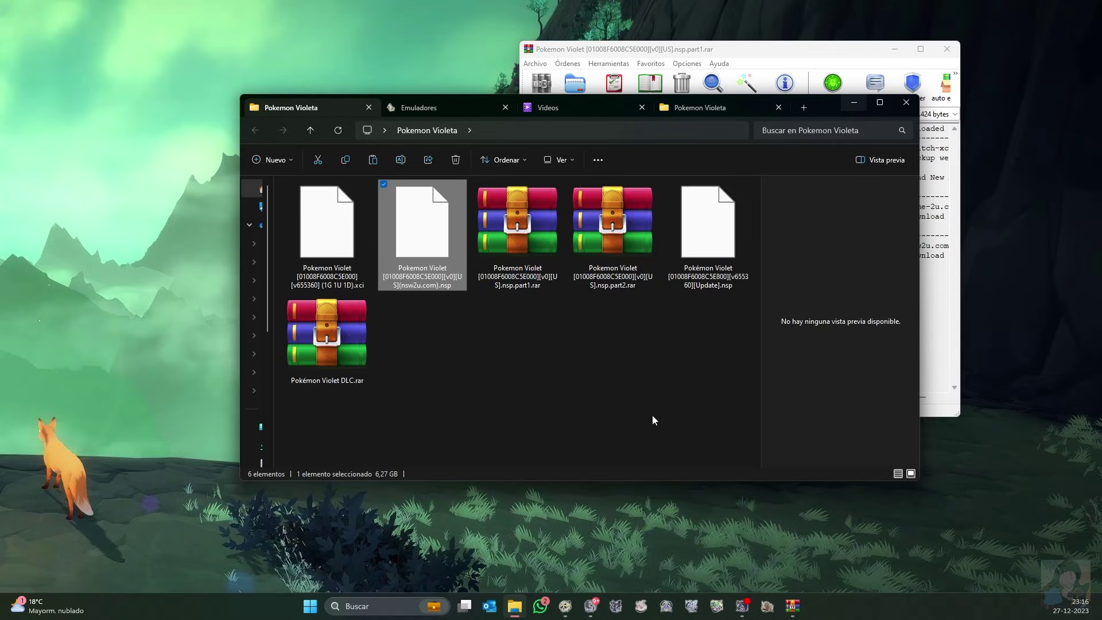
Step: Delete the base game's part1 and part2 RAR archives, keeping the extracted base game NSP
left_click_drag(452, 308, 635, 386)
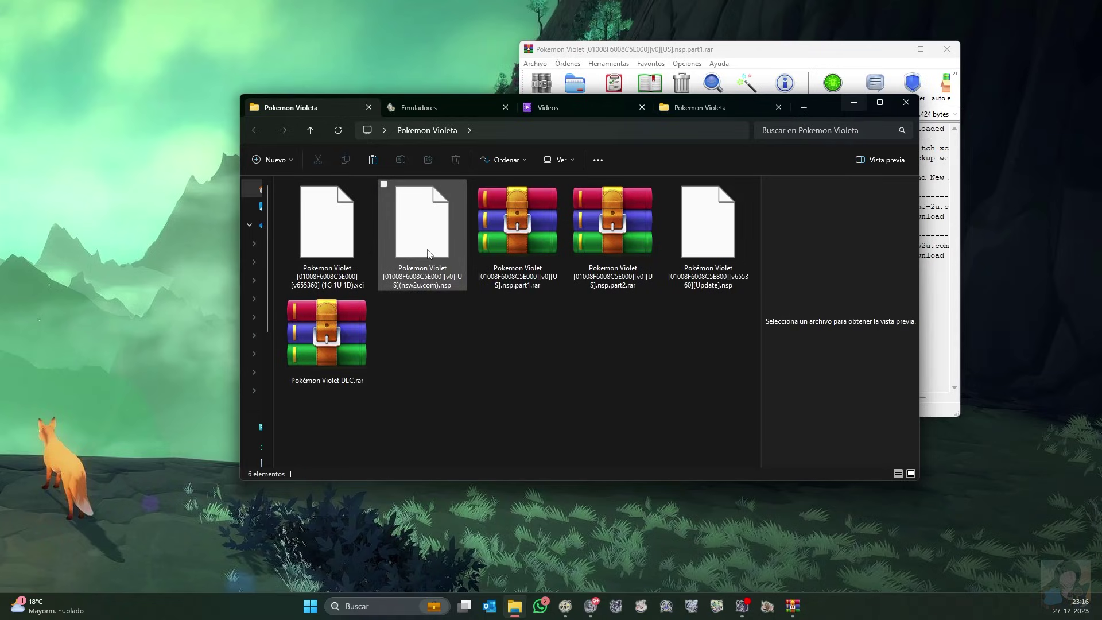
left_click(546, 267)
left_click(626, 207, "ctrl")
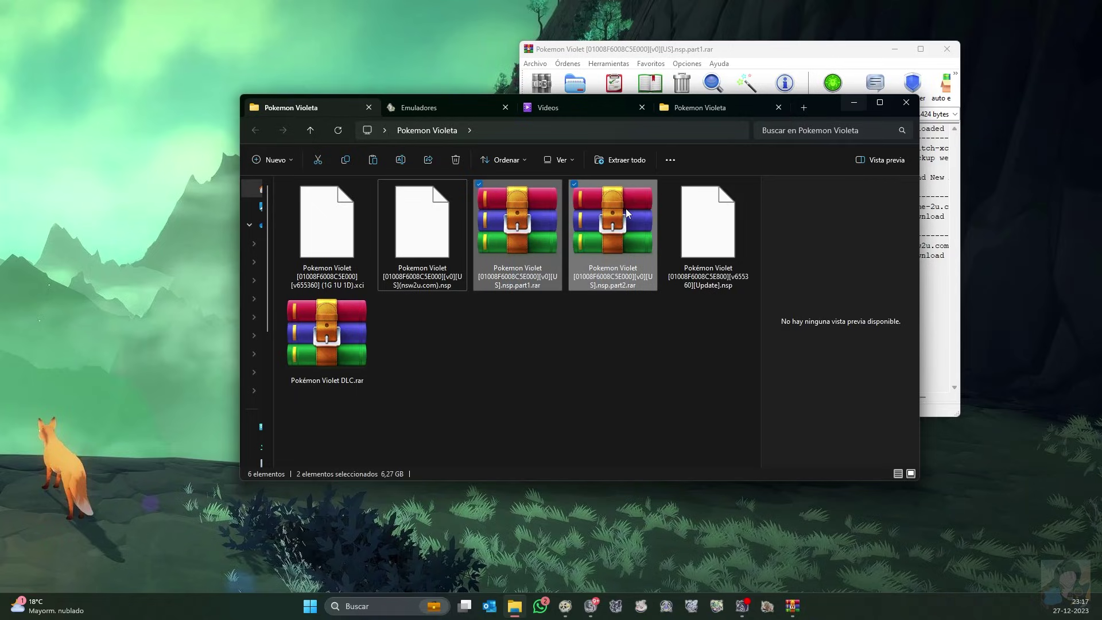
key("Delete")
left_click(422, 245)
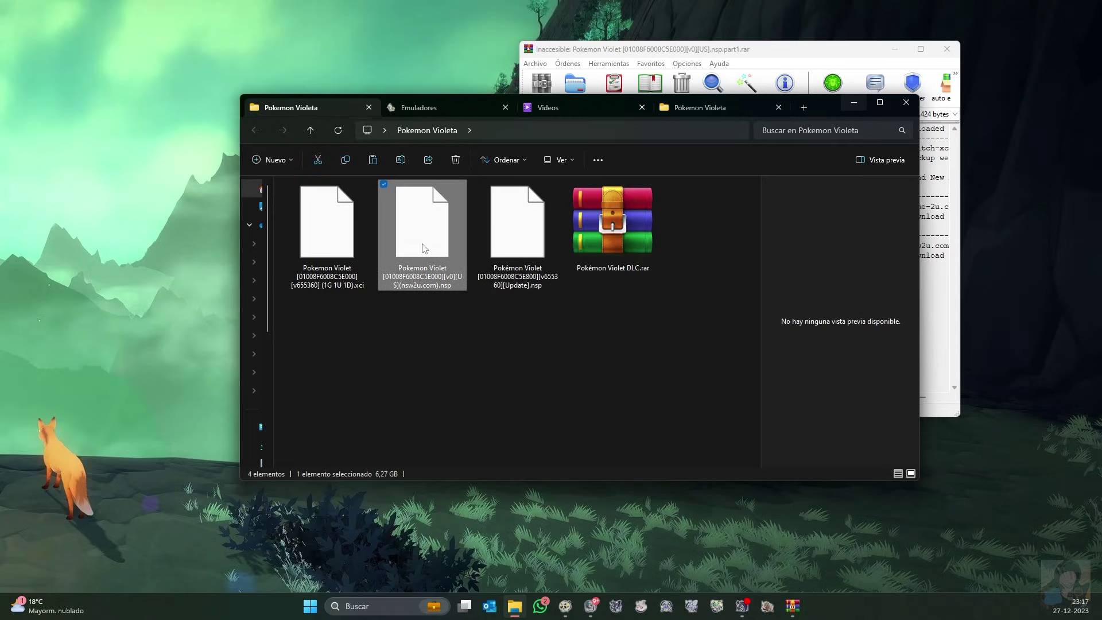
Step: Close the leftover part1 archive window and extract the NSP from Pokémon Violet DLC.rar into the Pokemon Violeta download folder
left_click(519, 231)
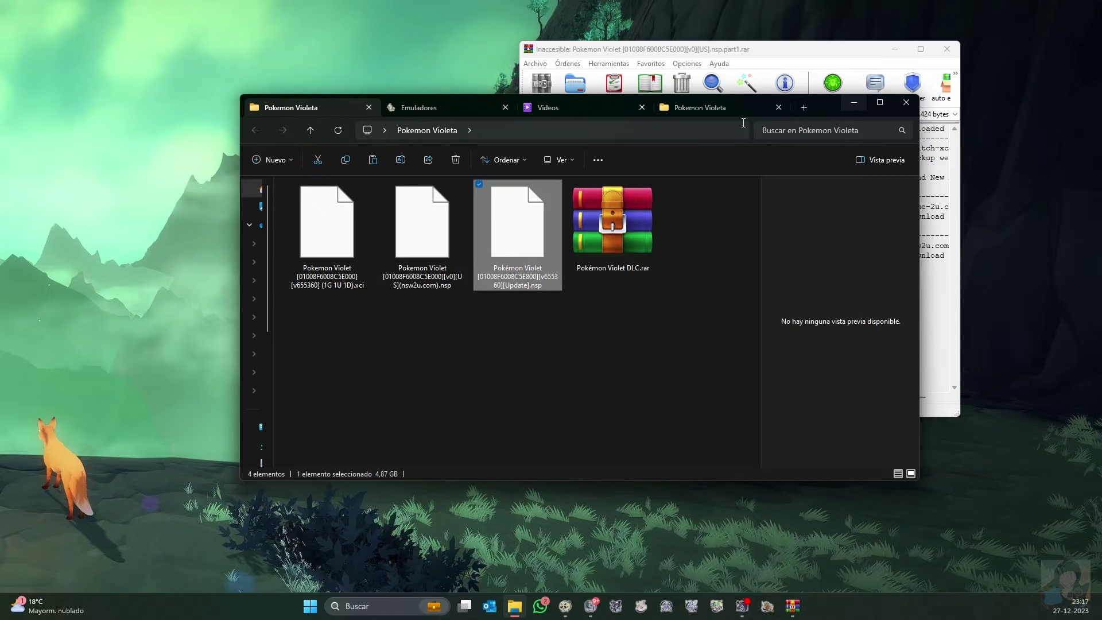
left_click(959, 50)
double_click(631, 244)
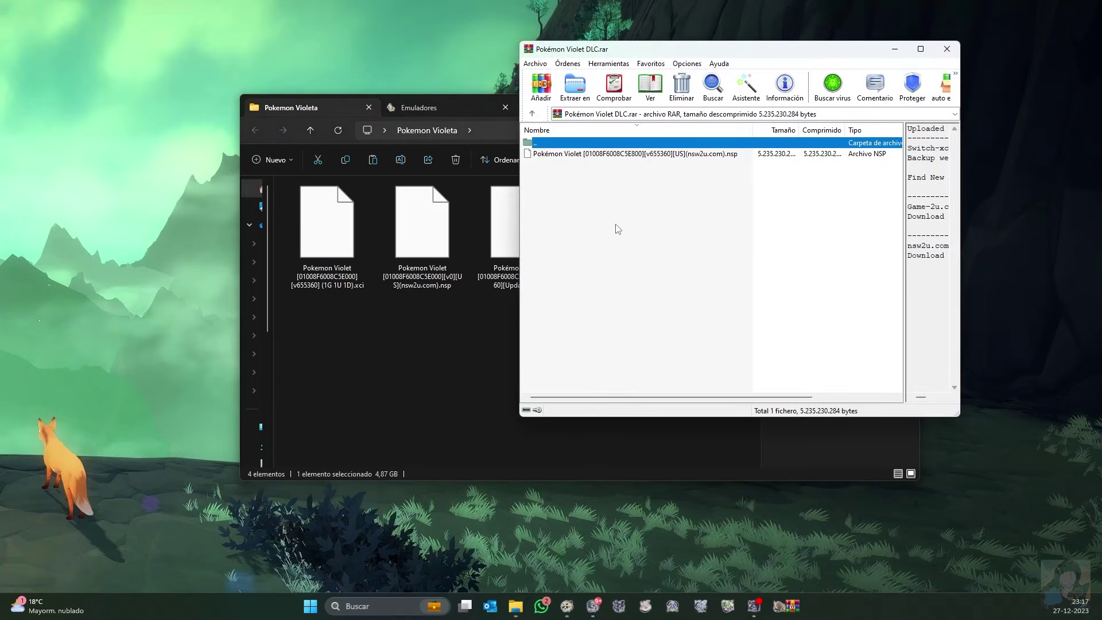
left_click_drag(584, 154, 471, 367)
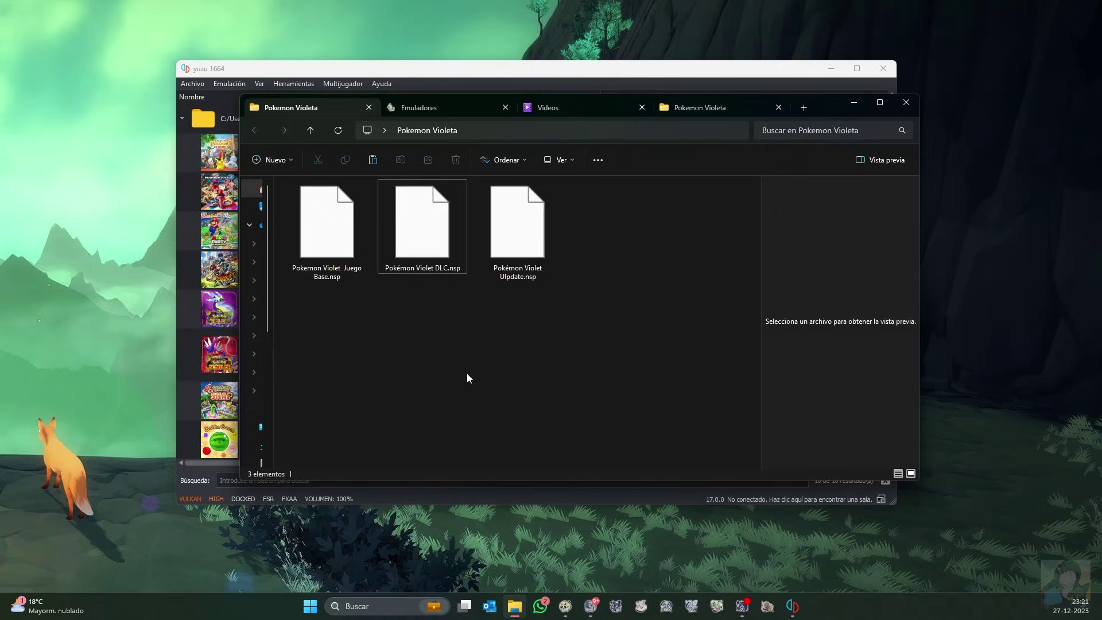
Step: Review the three Pokémon Violet NSP files in the download folder: base game, DLC and update
left_click_drag(345, 323, 681, 208)
left_click_drag(336, 332, 740, 178)
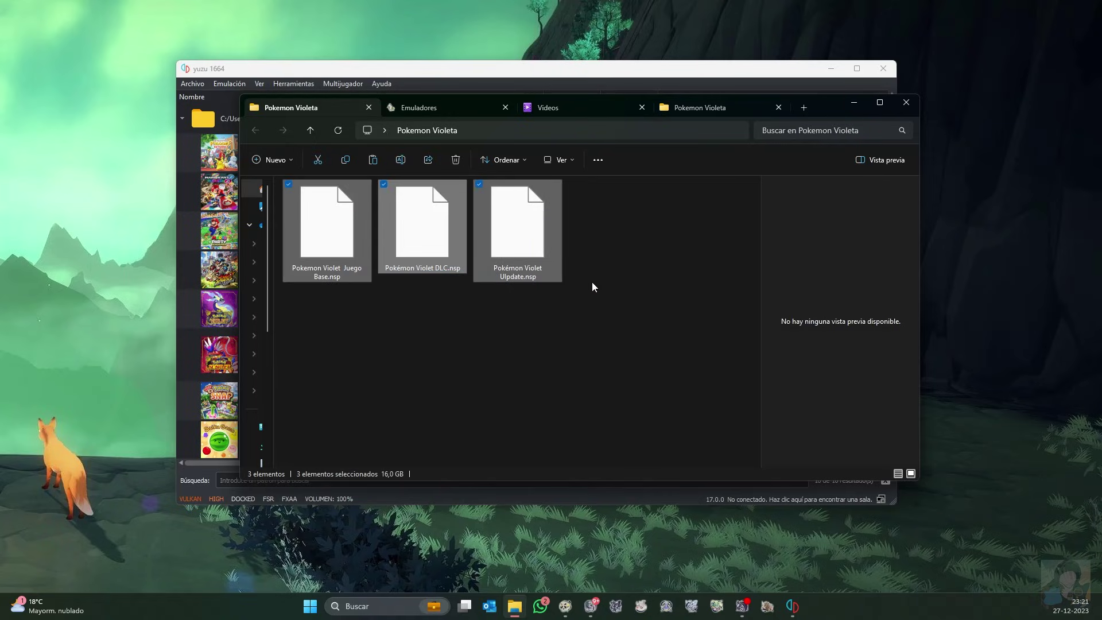
left_click(329, 312)
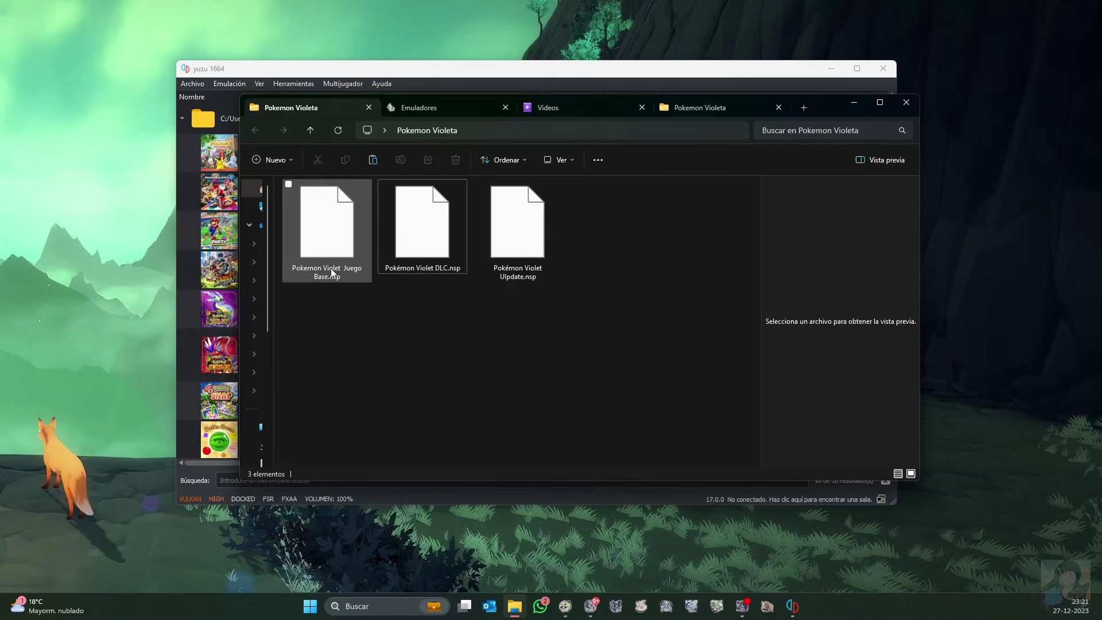
left_click(322, 246)
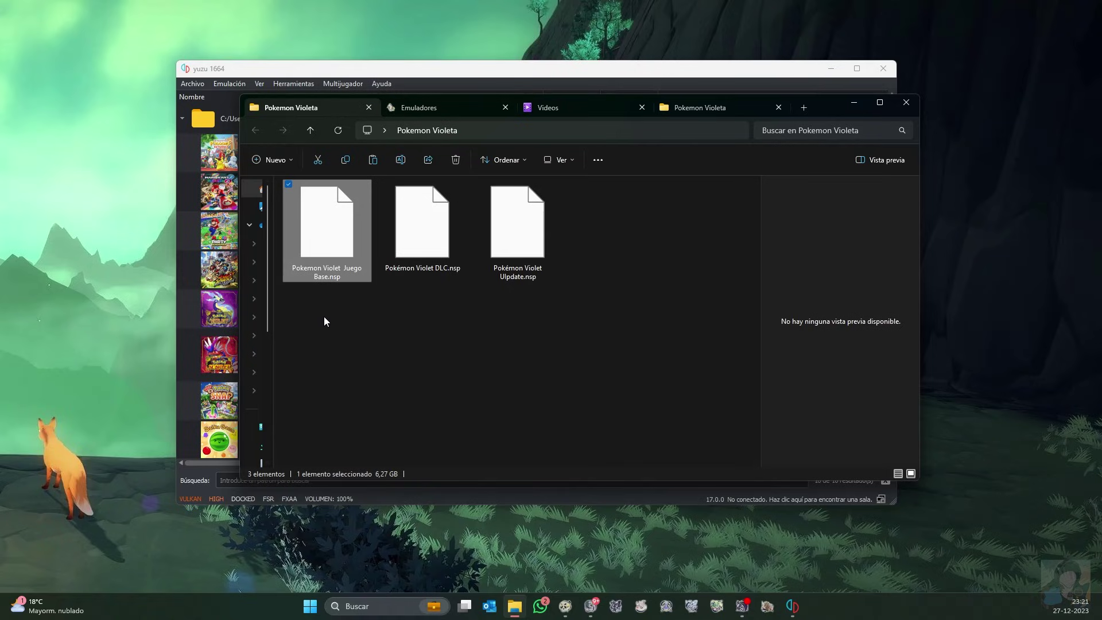
left_click_drag(435, 304, 557, 198)
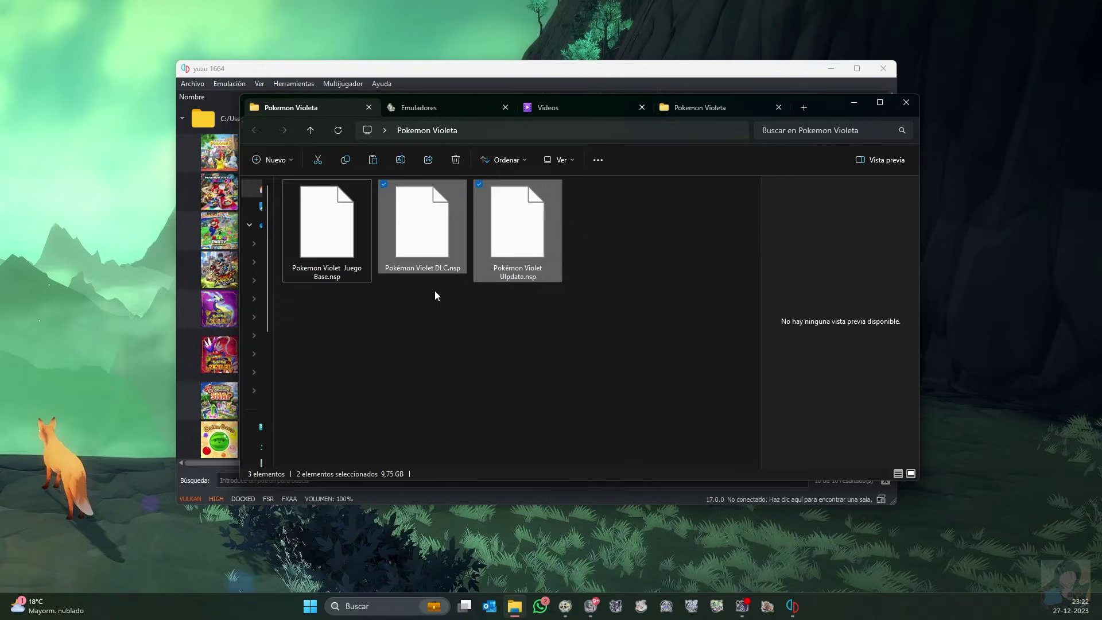
Step: Copy the base game, DLC and update NSP files into the empty Pokemon Violeta folder inside SWITCH
left_click(331, 230, "ctrl")
right_click(335, 218)
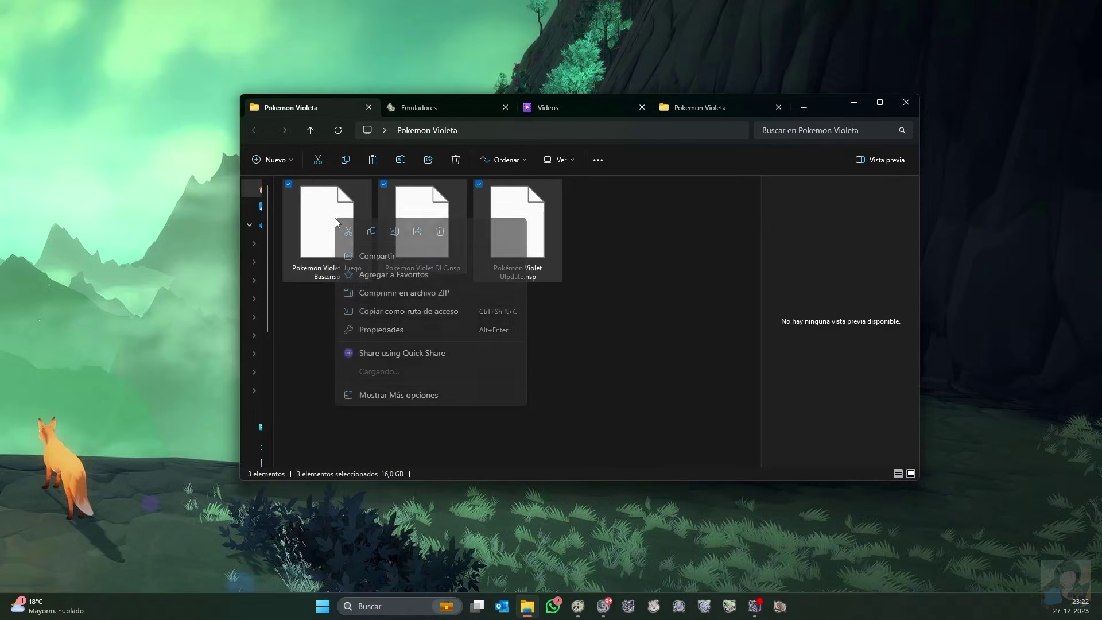
left_click(374, 233)
left_click(697, 112)
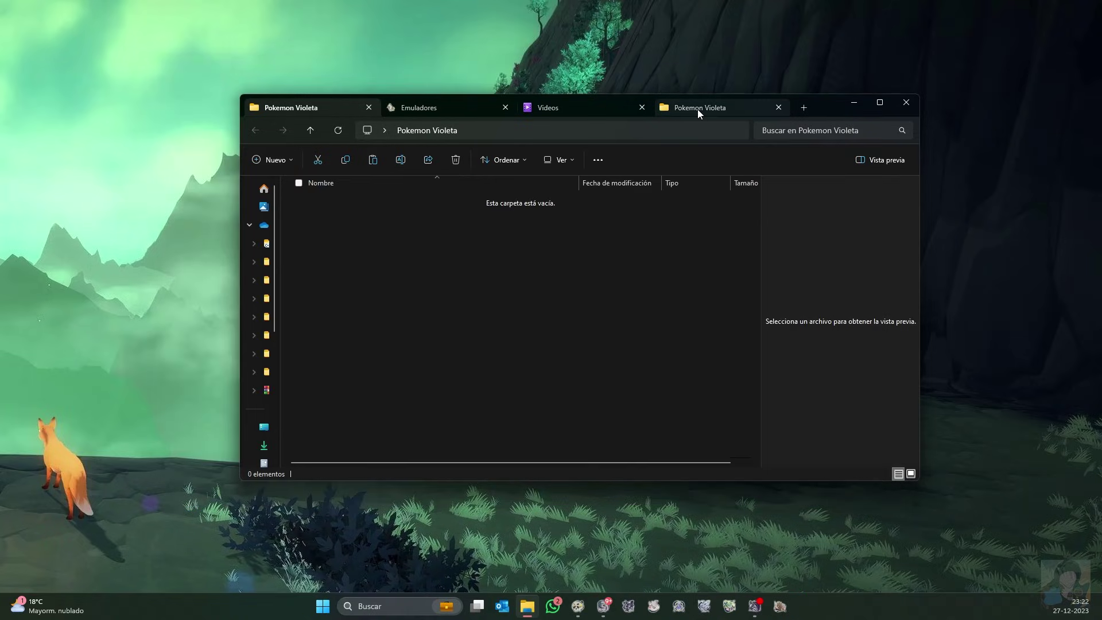
right_click(369, 243)
left_click(381, 258)
Step: Open yuzu and install the Pokémon Violet update NSP from the Pokemon Violeta folder to NAND
double_click(461, 290)
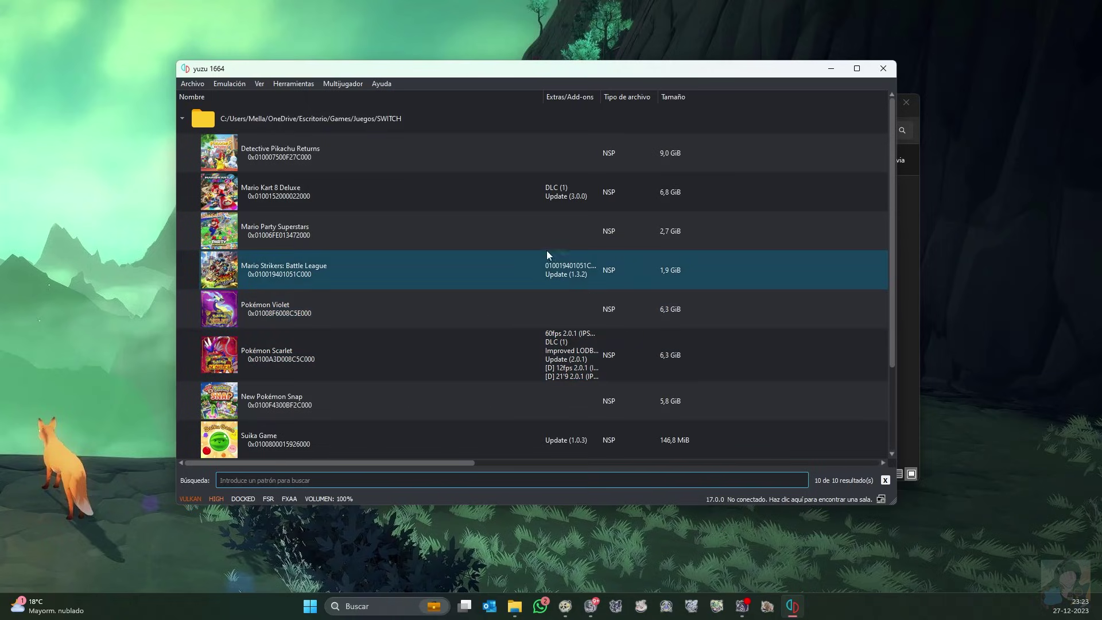
left_click(193, 84)
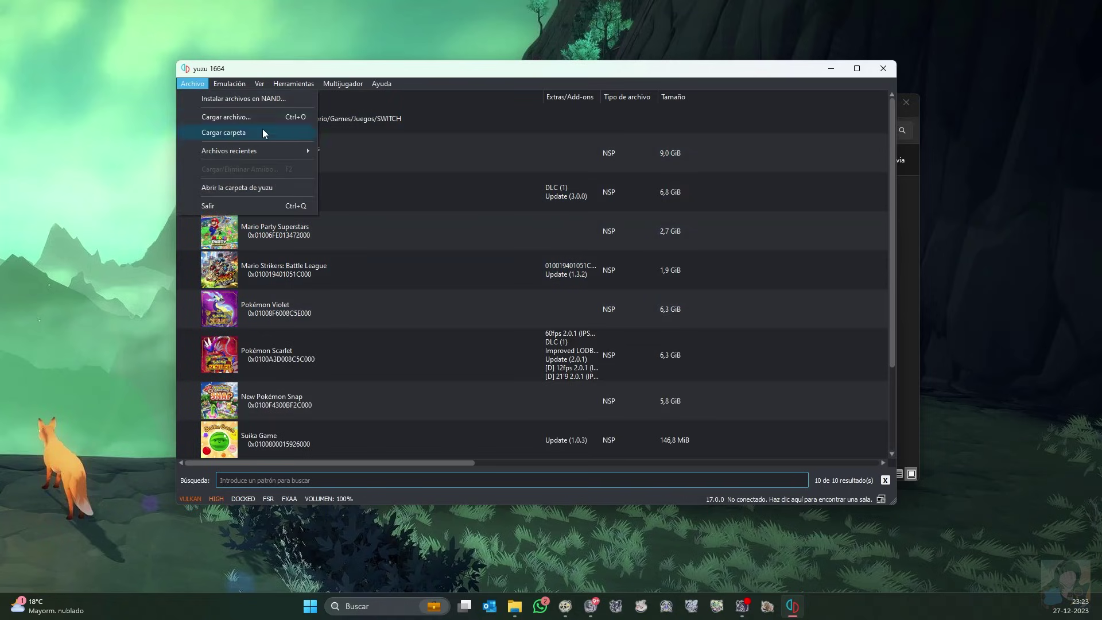
left_click(228, 100)
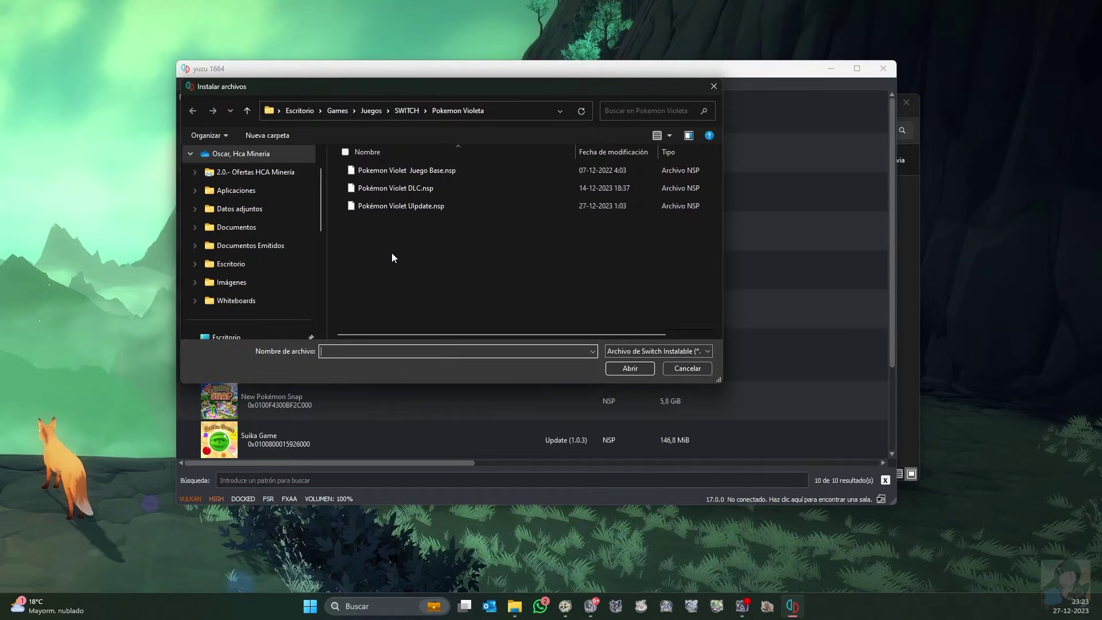
left_click(408, 207)
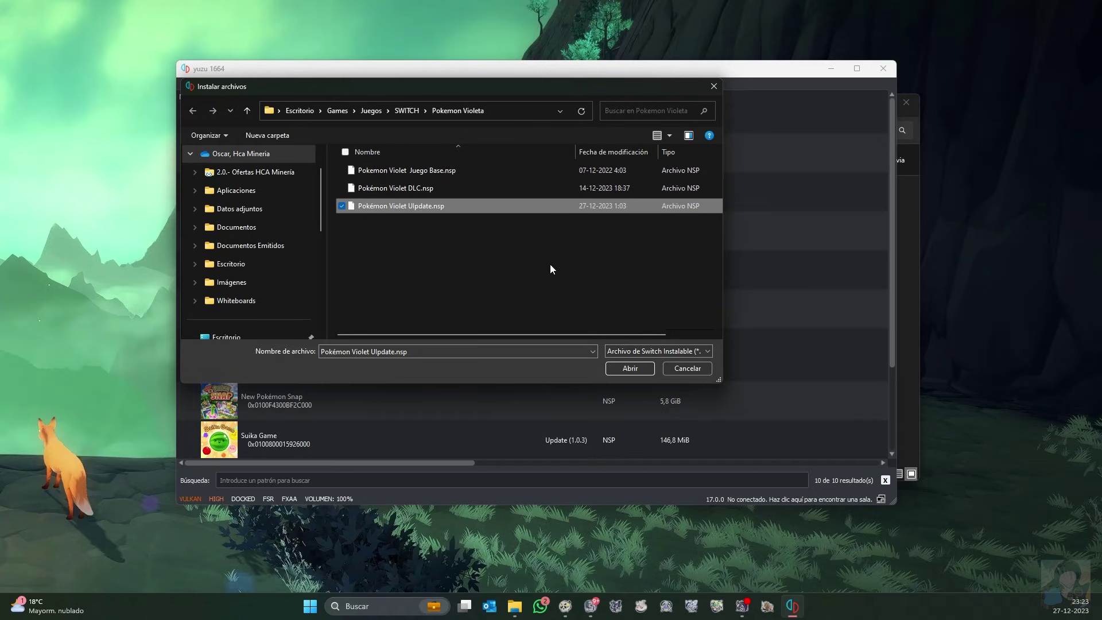
left_click(623, 368)
left_click(547, 357)
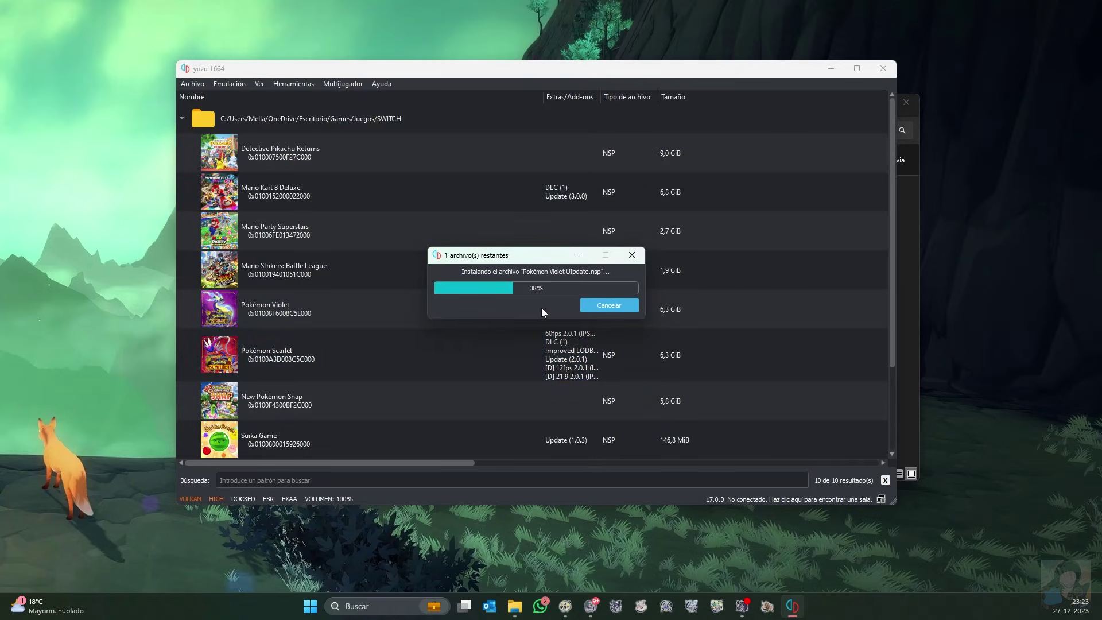
left_click(566, 302)
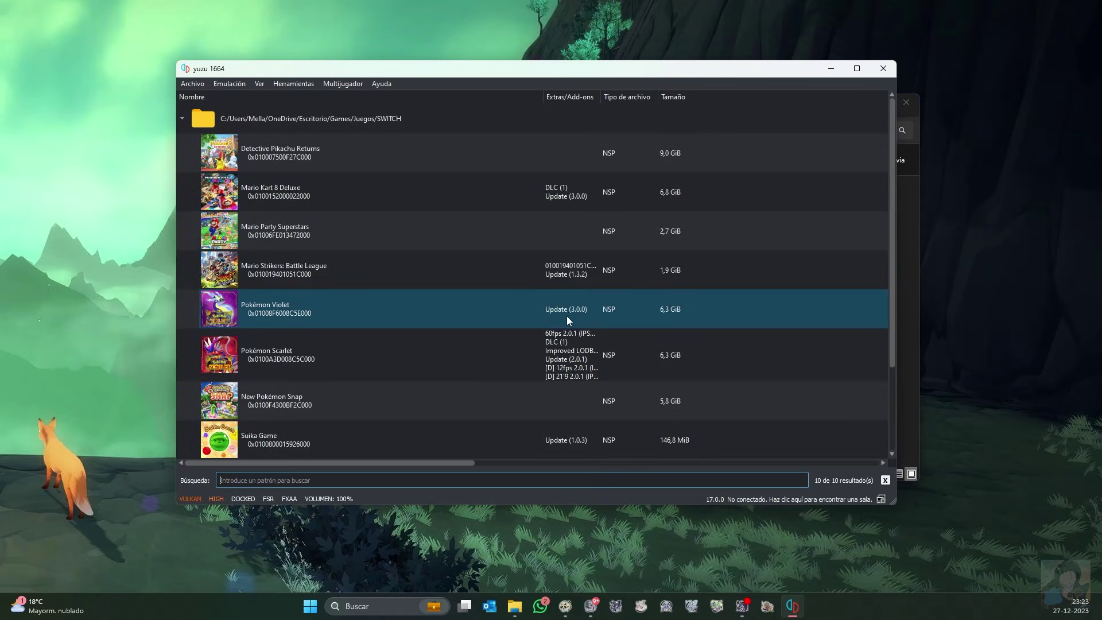
Step: Install Pokemon Violet DLC.nsp from the Pokemon Violeta folder to NAND
left_click(189, 84)
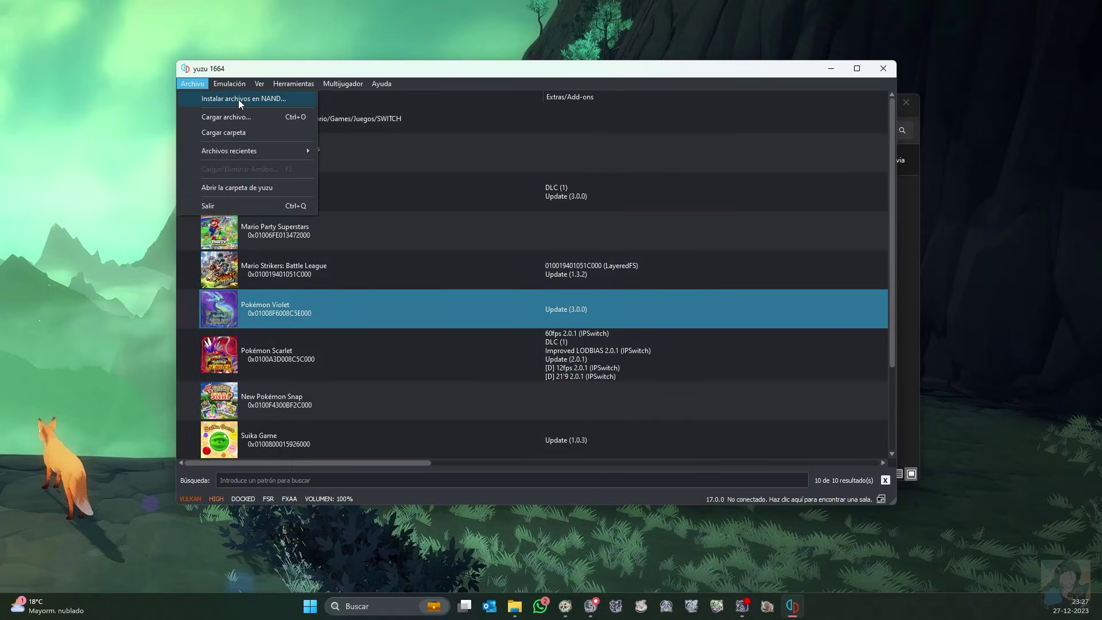
left_click(238, 98)
left_click(396, 188)
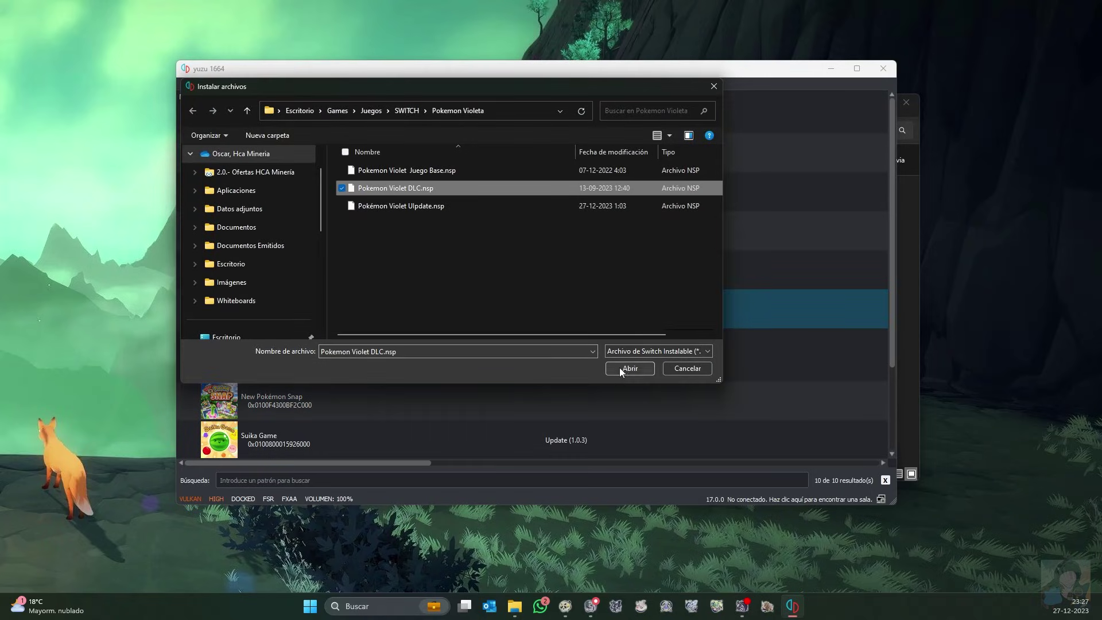
left_click(621, 367)
left_click(570, 300)
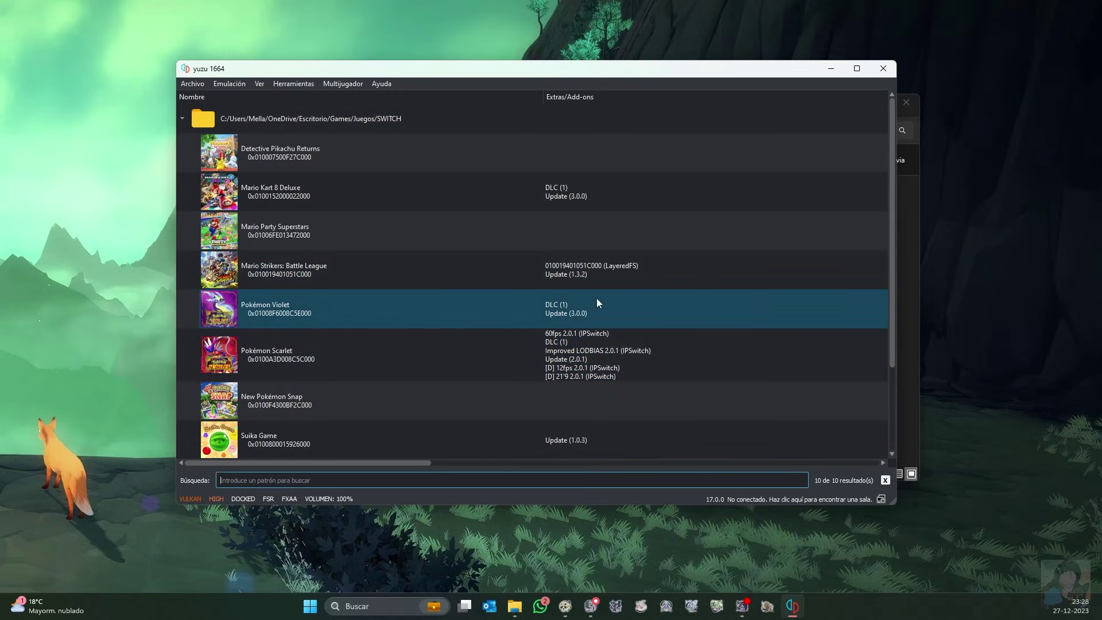
Step: Check the add-ons in the properties of the Pokémon Violet entry and close the dialog
right_click(377, 306)
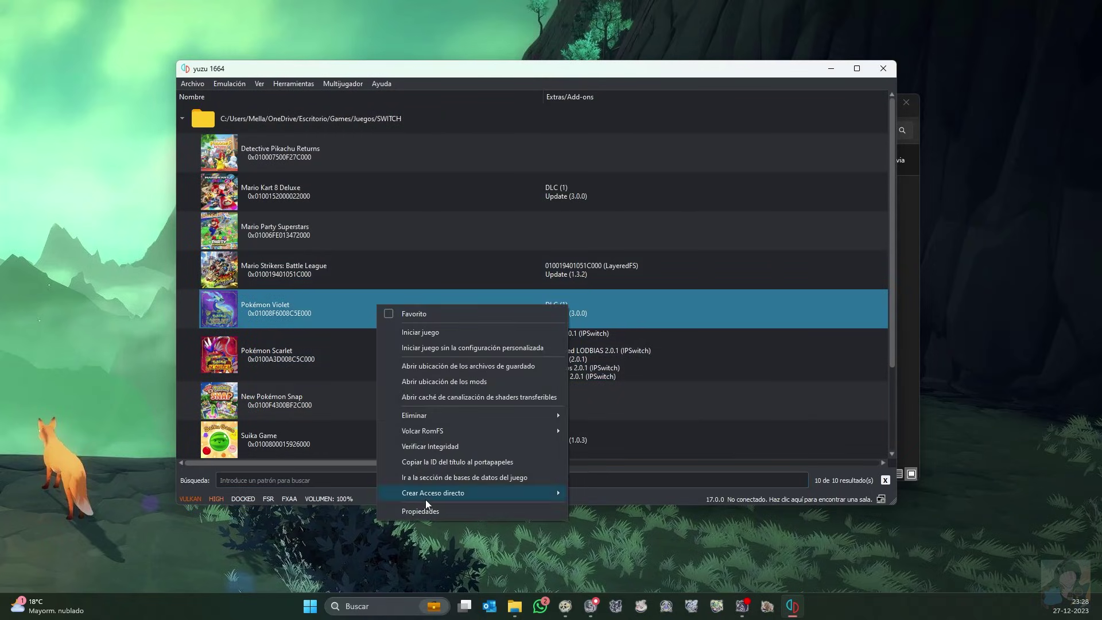
left_click(426, 502)
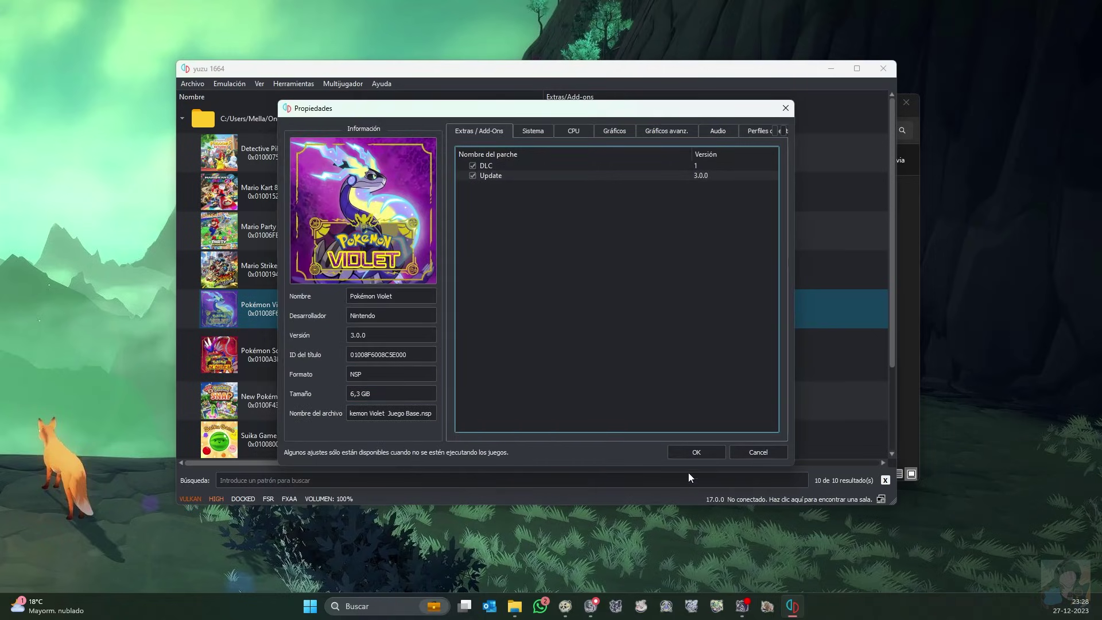
left_click(694, 453)
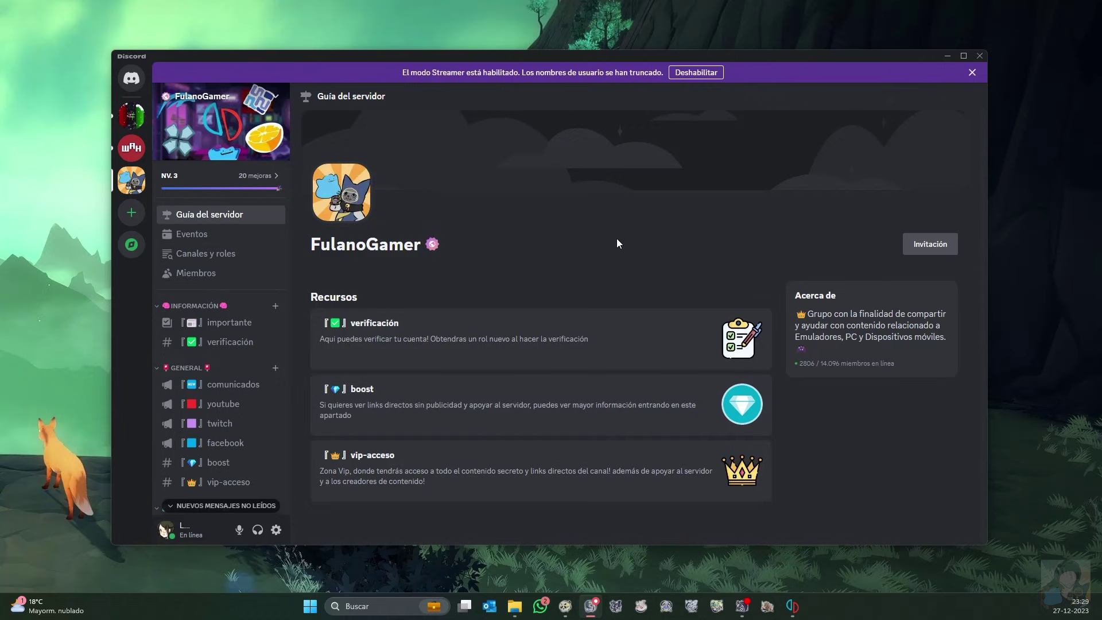
Step: Switch to YouTube and open the Discord server link from the Fulano Gamer channel's information
left_click(572, 608)
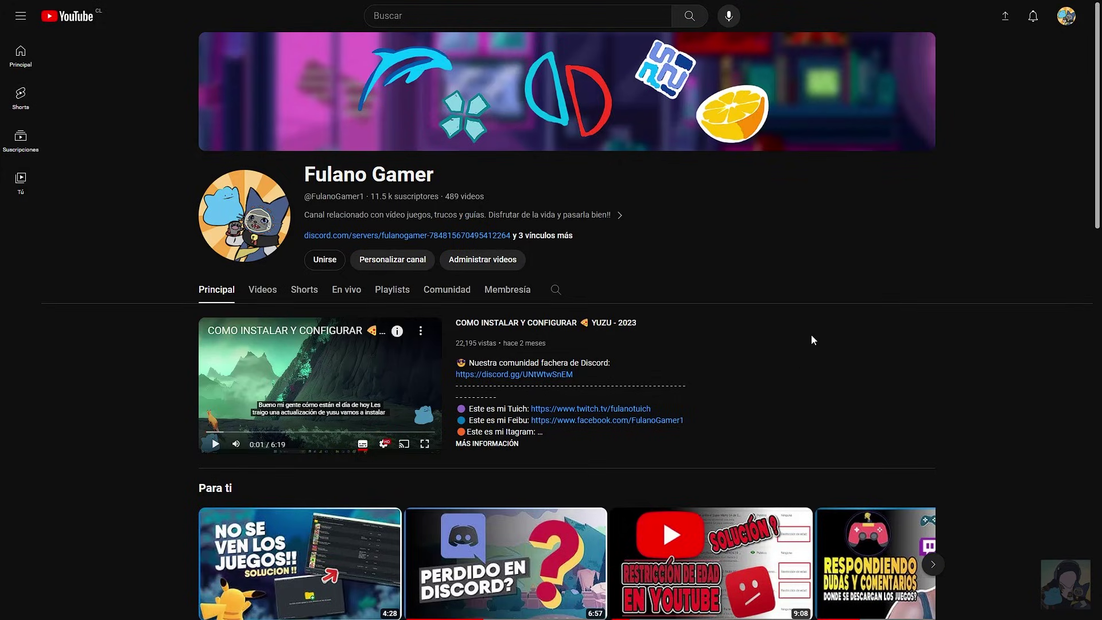
left_click(530, 238)
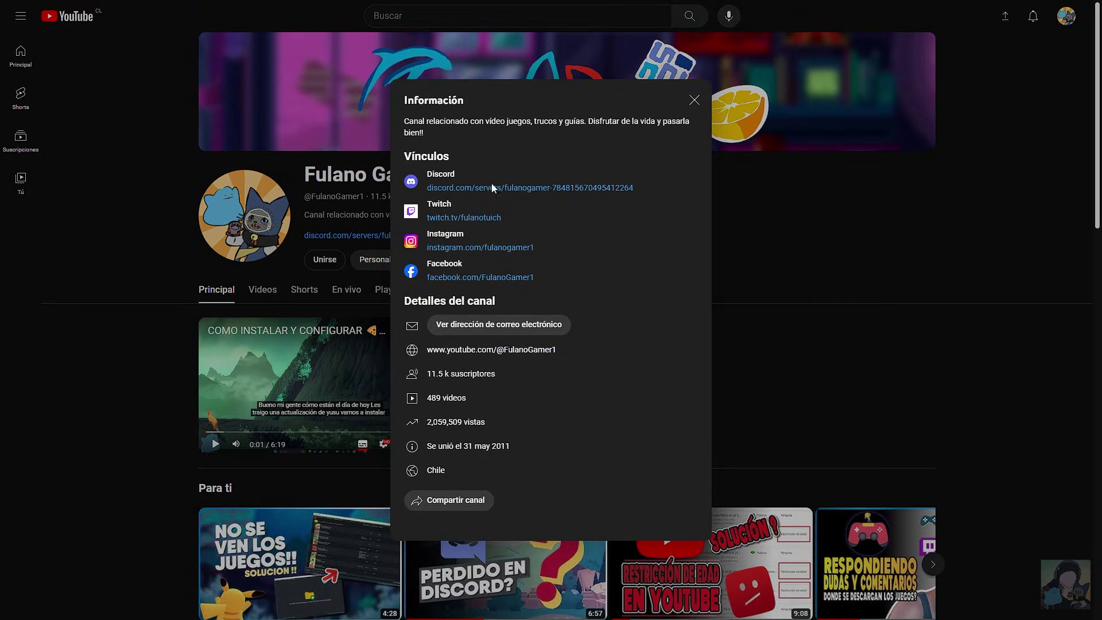
left_click(511, 189)
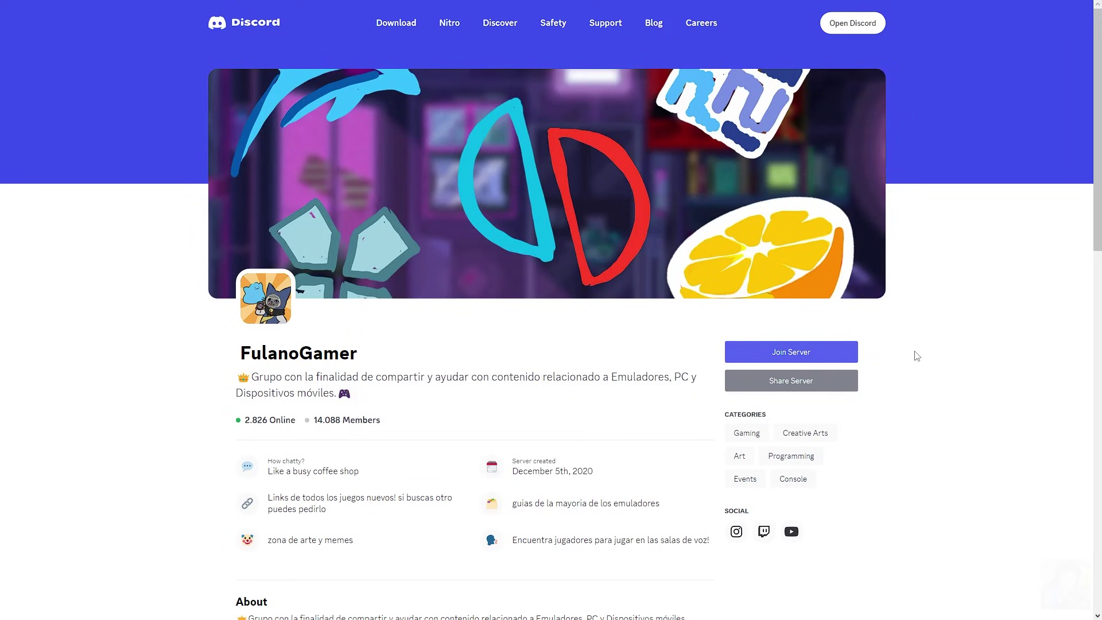
Step: Look through the FulanoGamer Discord server page and choose to join the server
scroll(508, 340, "down", 5)
scroll(522, 356, "up", 5)
left_click(804, 357)
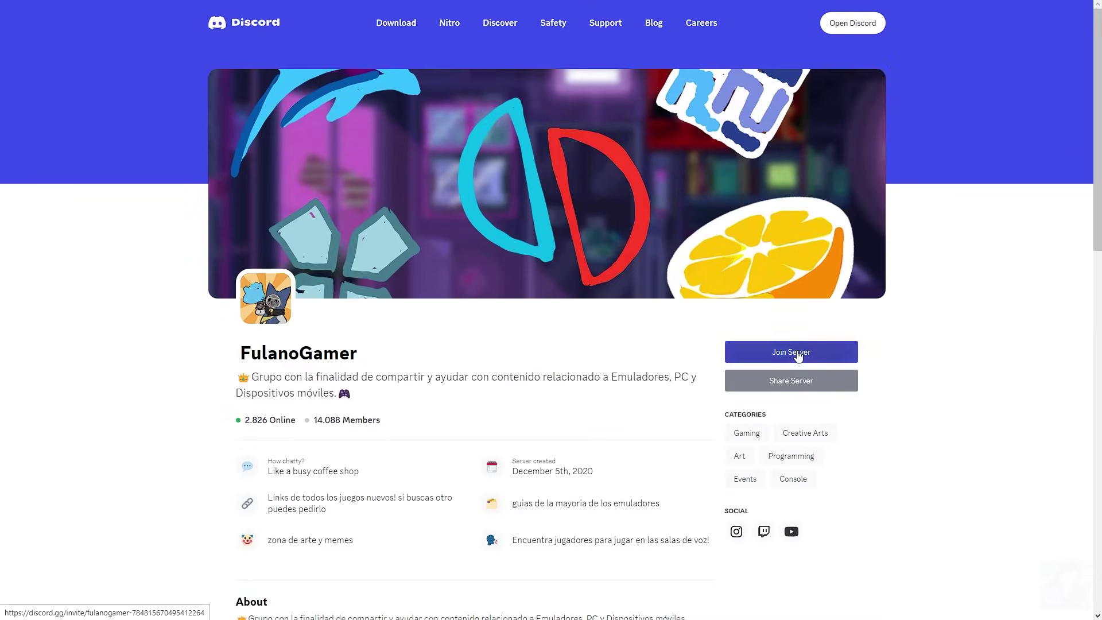